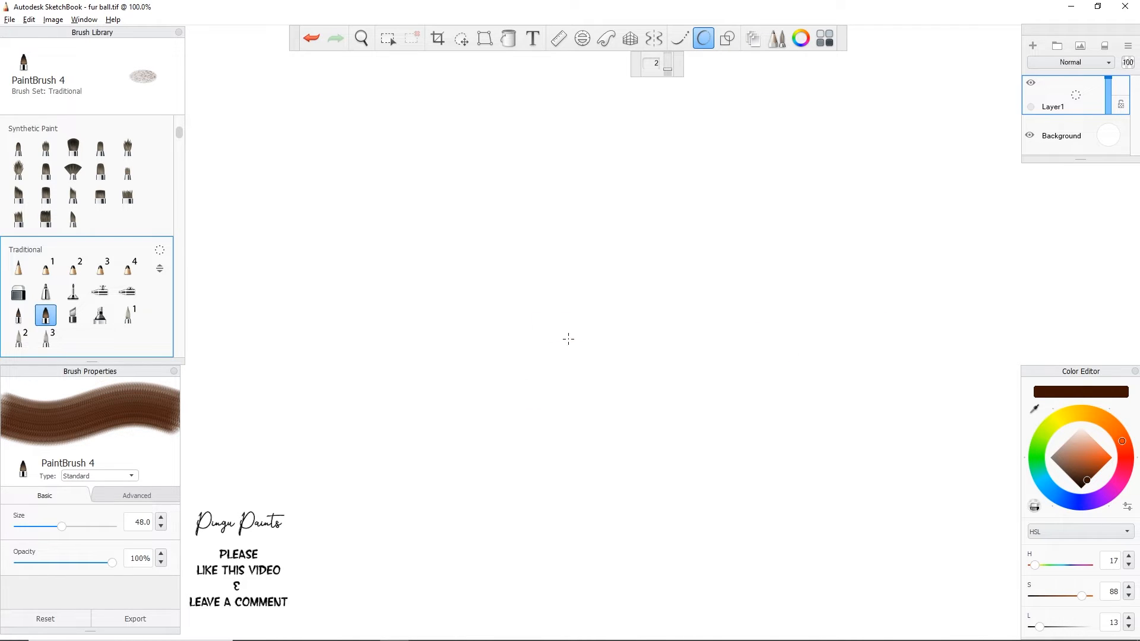
# Select PaintBrush 4 from the Traditional brushes and set its size to 35.
pyautogui.click(44, 317)
pyautogui.click(727, 38)
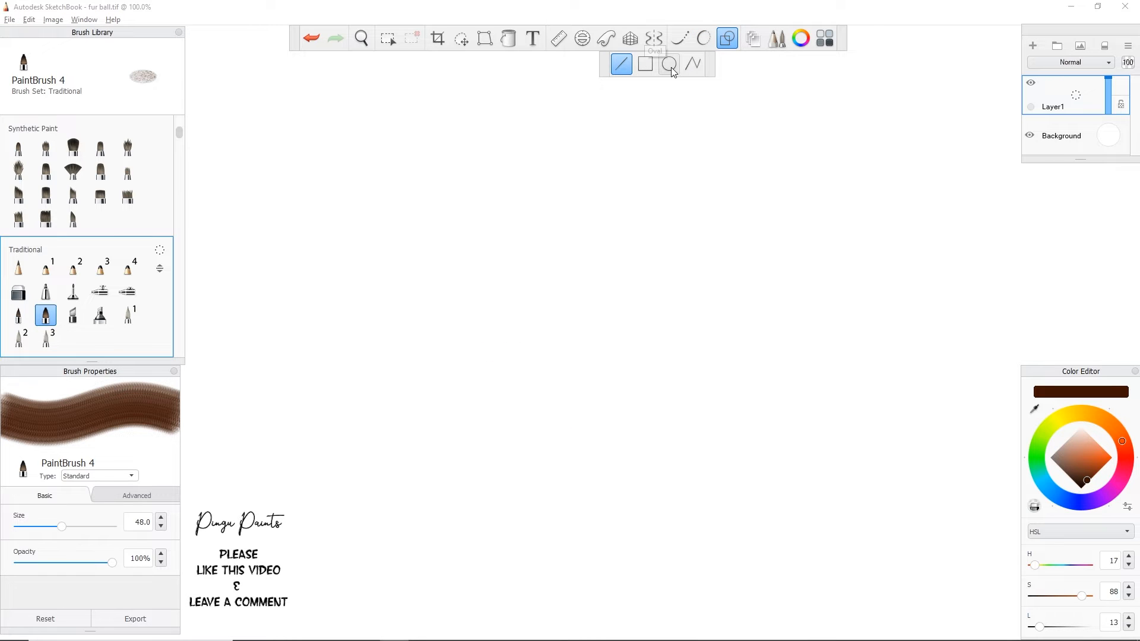
pyautogui.click(724, 42)
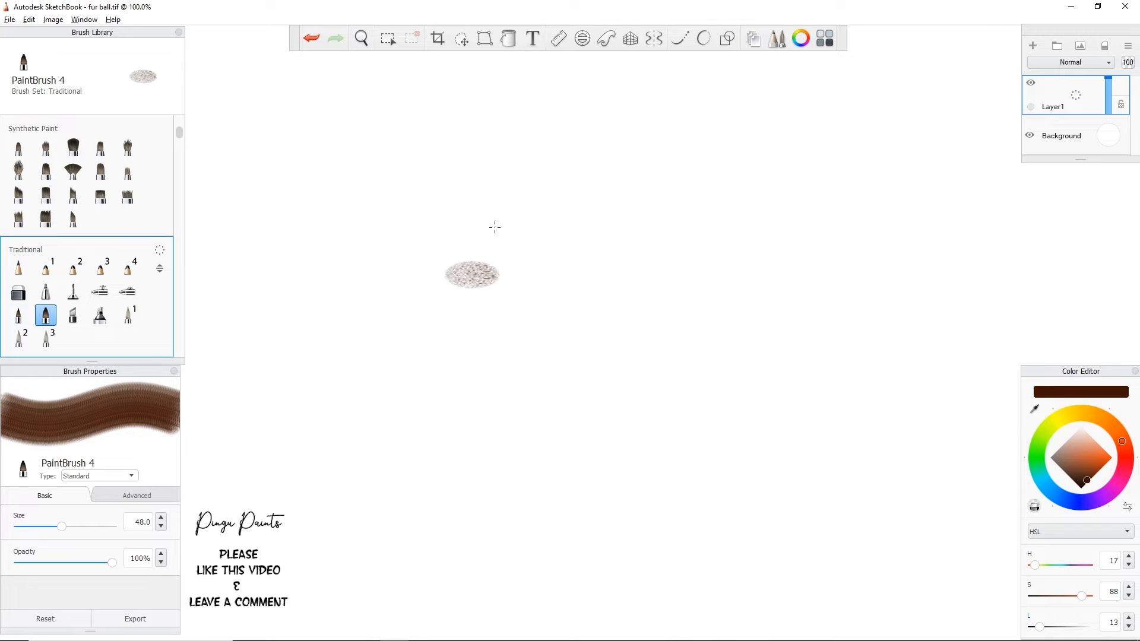
pyautogui.click(46, 527)
pyautogui.click(51, 526)
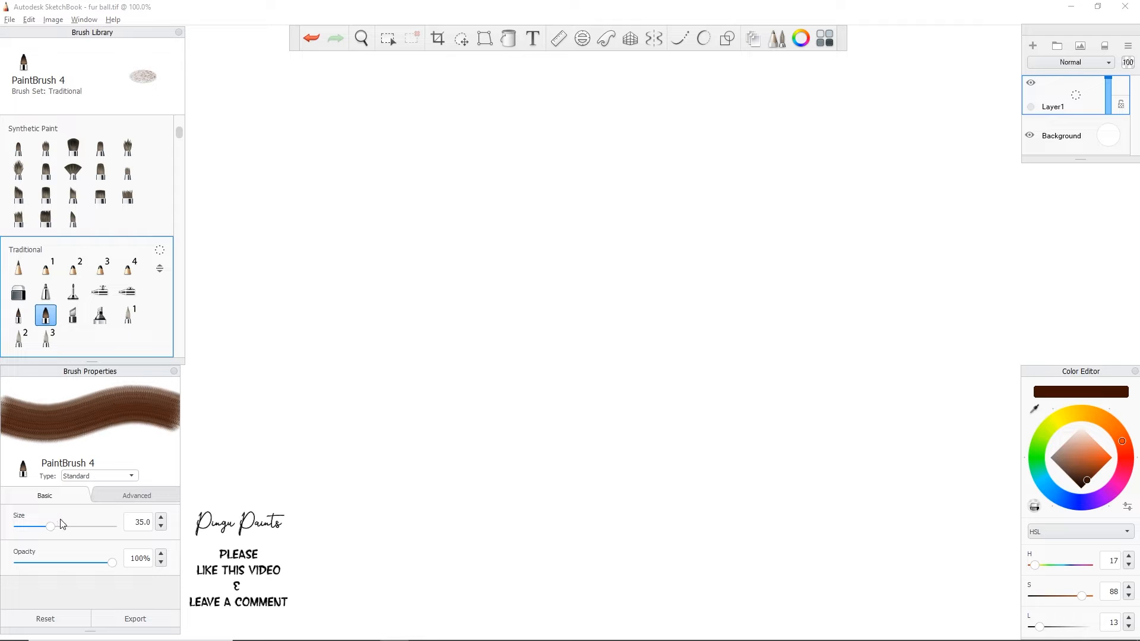
# Undo a small test dab, turn on Predictive Stroke at level 2 and paint a filled dark brown circle near the canvas centre.
pyautogui.moveTo(478, 318); pyautogui.dragTo(474, 309)
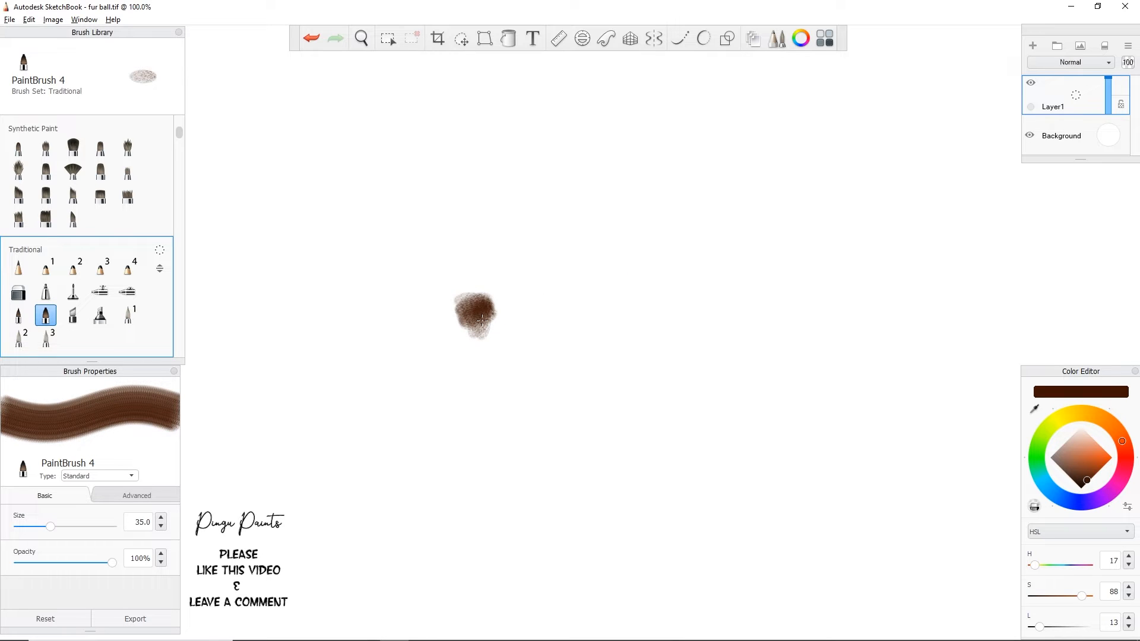
pyautogui.hotkey('ctrl', 'z')
pyautogui.click(704, 38)
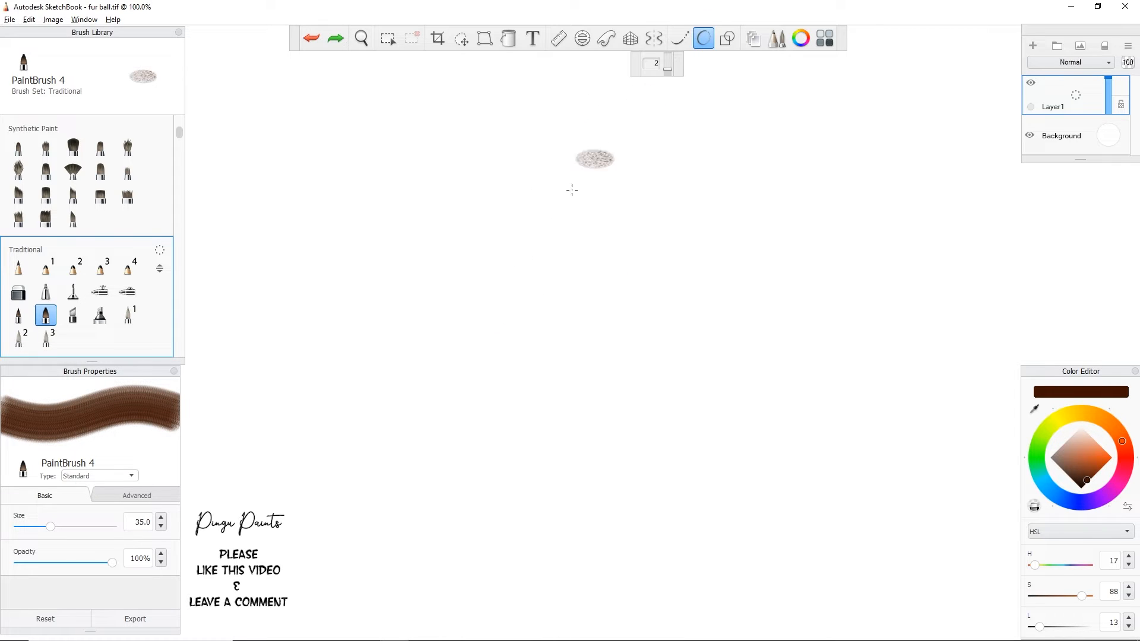
pyautogui.moveTo(472, 365)
pyautogui.mouseDown()
pyautogui.moveTo(454, 338)
pyautogui.moveTo(469, 255)
pyautogui.moveTo(570, 229)
pyautogui.moveTo(624, 274)
pyautogui.moveTo(610, 379)
pyautogui.moveTo(478, 410)
pyautogui.moveTo(451, 291)
pyautogui.moveTo(555, 236)
pyautogui.moveTo(612, 341)
pyautogui.moveTo(466, 353)
pyautogui.moveTo(593, 351)
pyautogui.moveTo(588, 279)
pyautogui.moveTo(522, 348)
pyautogui.moveTo(528, 338)
pyautogui.mouseUp()
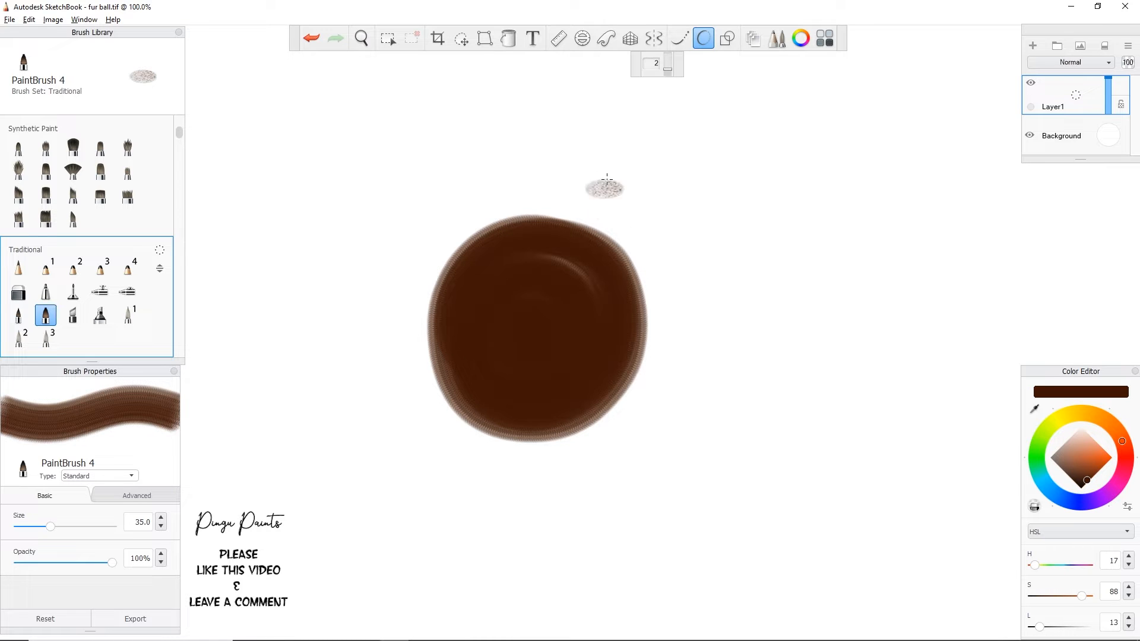
# Paint the circle's centre and upper left in reddish brown (HSL 17, 55, 38), leaving a dark crescent along the lower-right edge.
pyautogui.moveTo(1080, 464); pyautogui.dragTo(1084, 462)
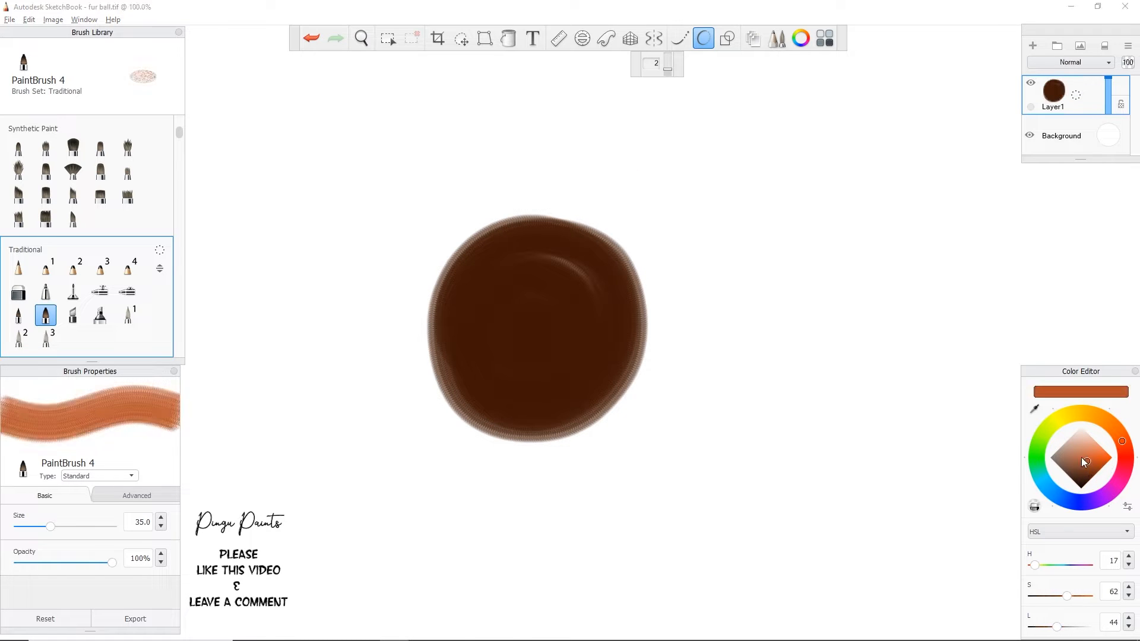
pyautogui.click(1083, 465)
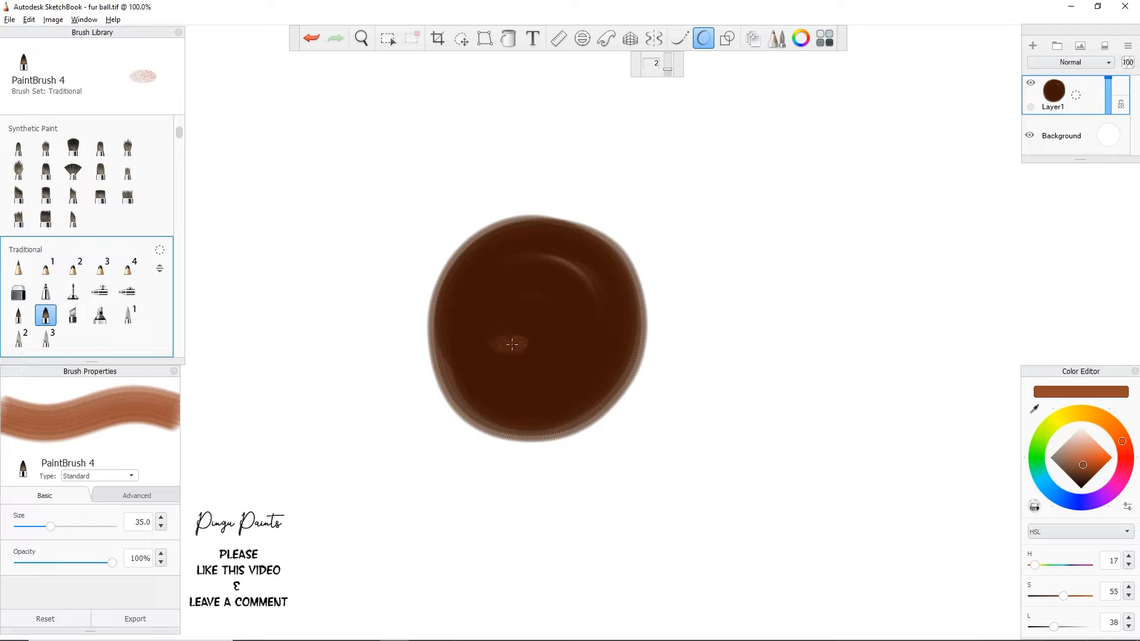
pyautogui.moveTo(490, 362)
pyautogui.mouseDown()
pyautogui.moveTo(475, 333)
pyautogui.moveTo(478, 289)
pyautogui.moveTo(504, 251)
pyautogui.moveTo(576, 266)
pyautogui.moveTo(594, 322)
pyautogui.moveTo(546, 390)
pyautogui.moveTo(466, 337)
pyautogui.moveTo(488, 362)
pyautogui.moveTo(612, 319)
pyautogui.moveTo(488, 363)
pyautogui.moveTo(508, 271)
pyautogui.moveTo(488, 364)
pyautogui.moveTo(453, 363)
pyautogui.moveTo(454, 373)
pyautogui.moveTo(448, 336)
pyautogui.moveTo(494, 274)
pyautogui.moveTo(462, 297)
pyautogui.moveTo(548, 250)
pyautogui.moveTo(478, 276)
pyautogui.moveTo(488, 264)
pyautogui.moveTo(566, 274)
pyautogui.moveTo(488, 254)
pyautogui.moveTo(577, 273)
pyautogui.moveTo(497, 252)
pyautogui.moveTo(586, 264)
pyautogui.moveTo(550, 235)
pyautogui.moveTo(610, 278)
pyautogui.mouseUp()
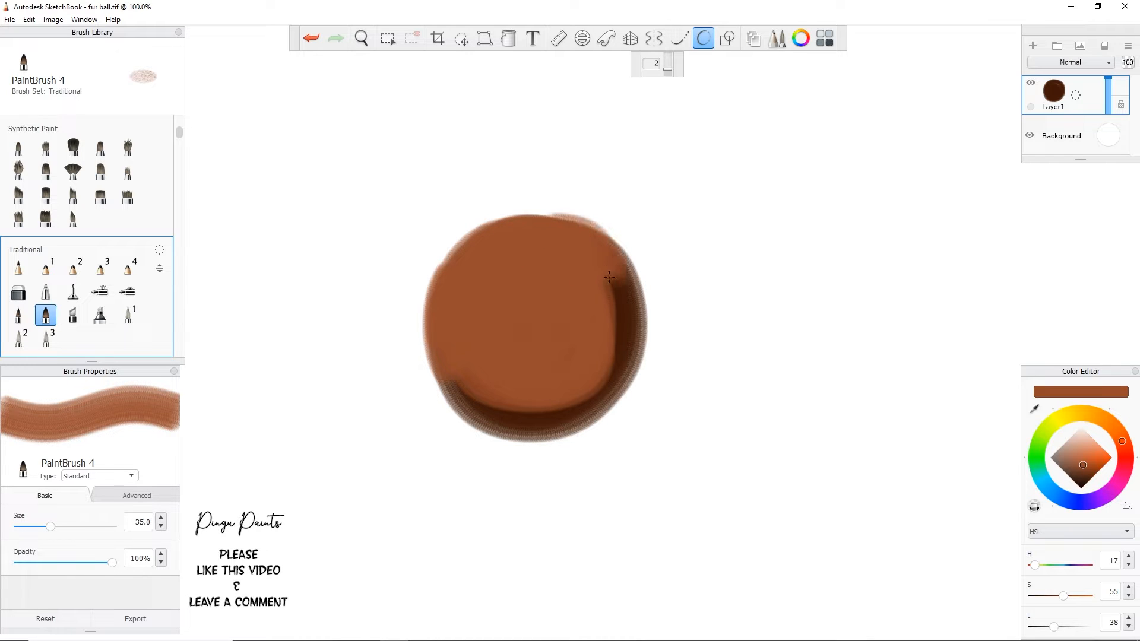
pyautogui.moveTo(482, 268)
pyautogui.mouseDown()
pyautogui.moveTo(520, 234)
pyautogui.moveTo(577, 242)
pyautogui.moveTo(560, 286)
pyautogui.mouseUp()
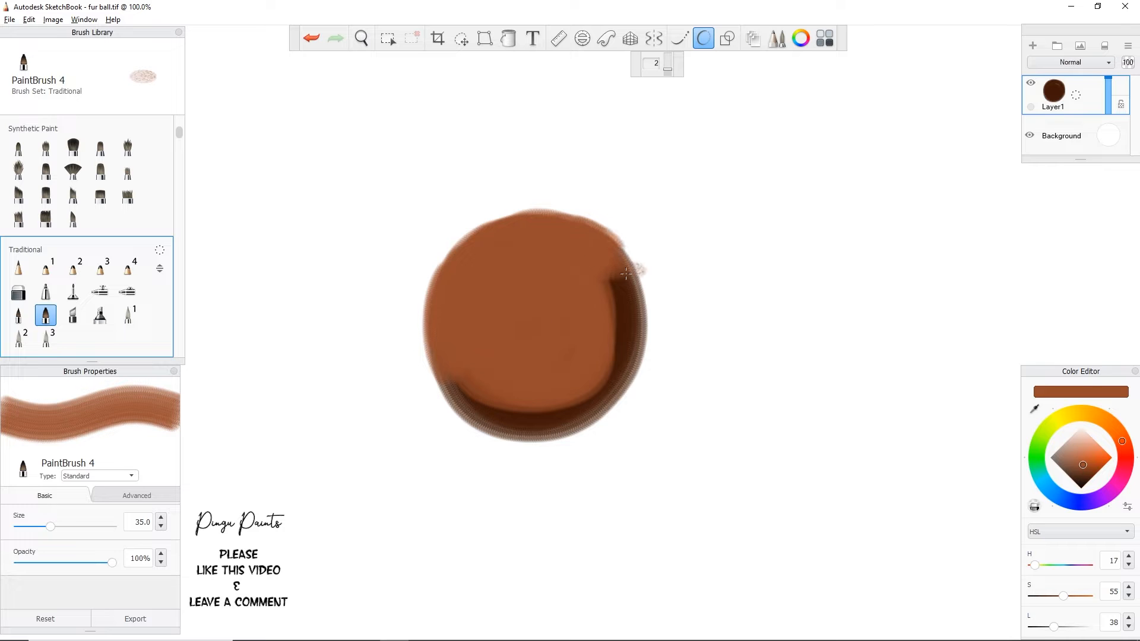
# Paint two brown arrows, one pointing at the circle's upper-left side and one at its lower-right side.
pyautogui.moveTo(288, 103); pyautogui.dragTo(361, 203)
pyautogui.moveTo(364, 123); pyautogui.dragTo(383, 209)
pyautogui.moveTo(852, 596); pyautogui.dragTo(653, 452)
pyautogui.moveTo(653, 454); pyautogui.dragTo(683, 564)
pyautogui.moveTo(650, 452); pyautogui.dragTo(764, 442)
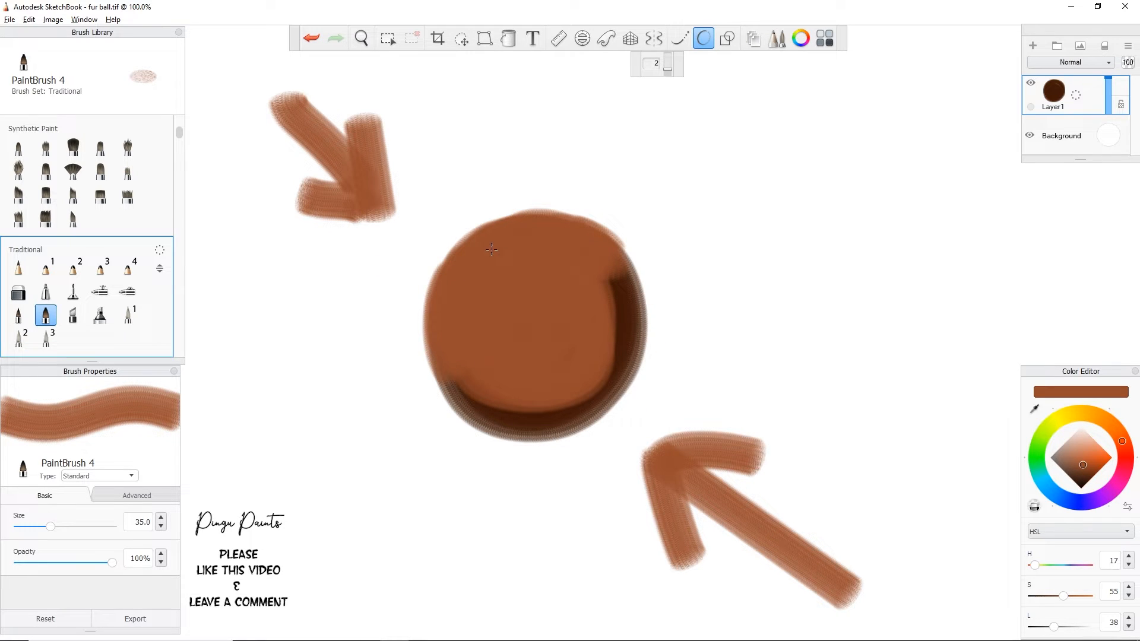
# Undo the arrow strokes around the circle.
pyautogui.hotkey('ctrl', 'z')
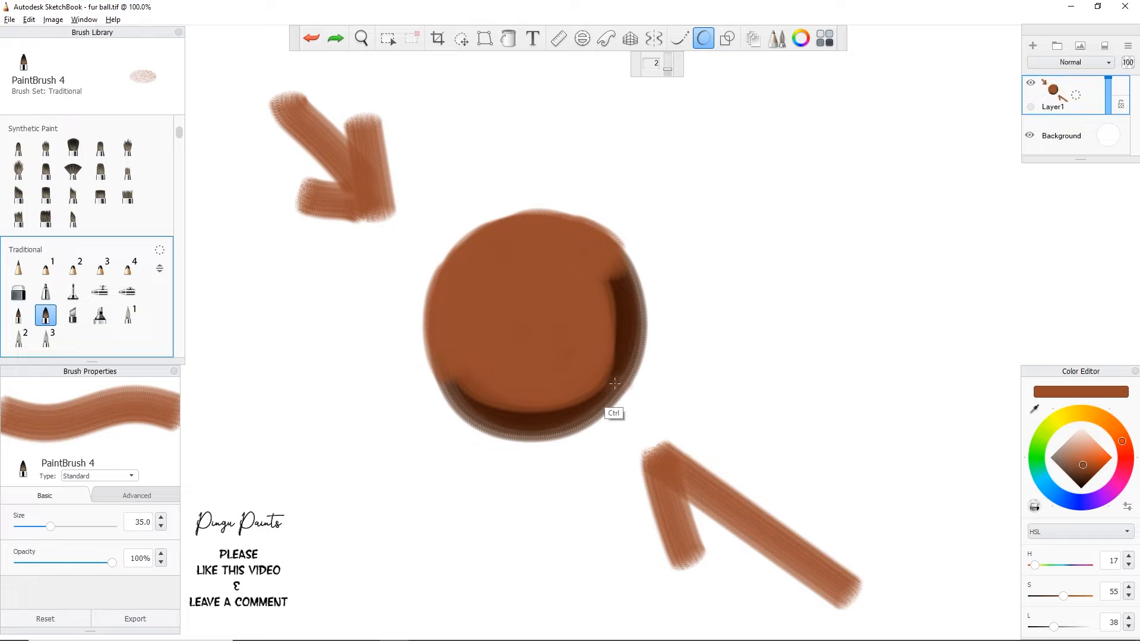
pyautogui.hotkey('ctrl', 'z')
pyautogui.hotkey('ctrl', 'z')
pyautogui.hotkey('ctrl', 'z')
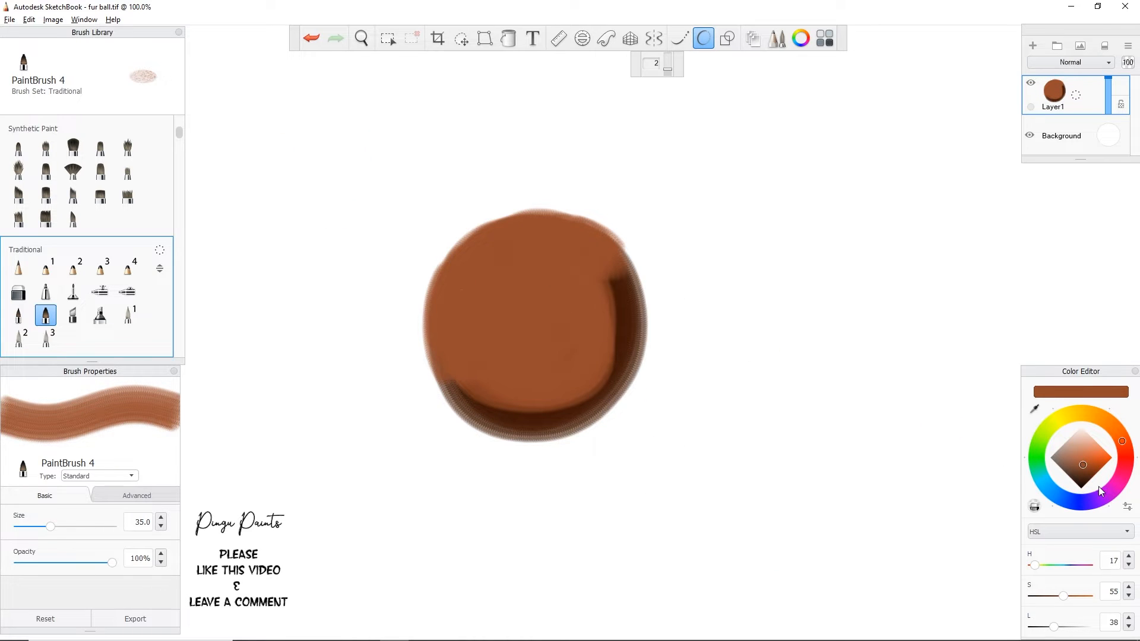
# Paint a pale highlight (HSL 17, 47, 69) along the circle's upper-left edge and a dark shadow (HSL 17, 85, 13) along its lower-right edge.
pyautogui.moveTo(1085, 453); pyautogui.dragTo(1080, 447)
pyautogui.moveTo(454, 330)
pyautogui.mouseDown()
pyautogui.moveTo(473, 271)
pyautogui.moveTo(513, 241)
pyautogui.moveTo(573, 237)
pyautogui.moveTo(492, 270)
pyautogui.moveTo(442, 362)
pyautogui.moveTo(451, 323)
pyautogui.moveTo(560, 237)
pyautogui.mouseUp()
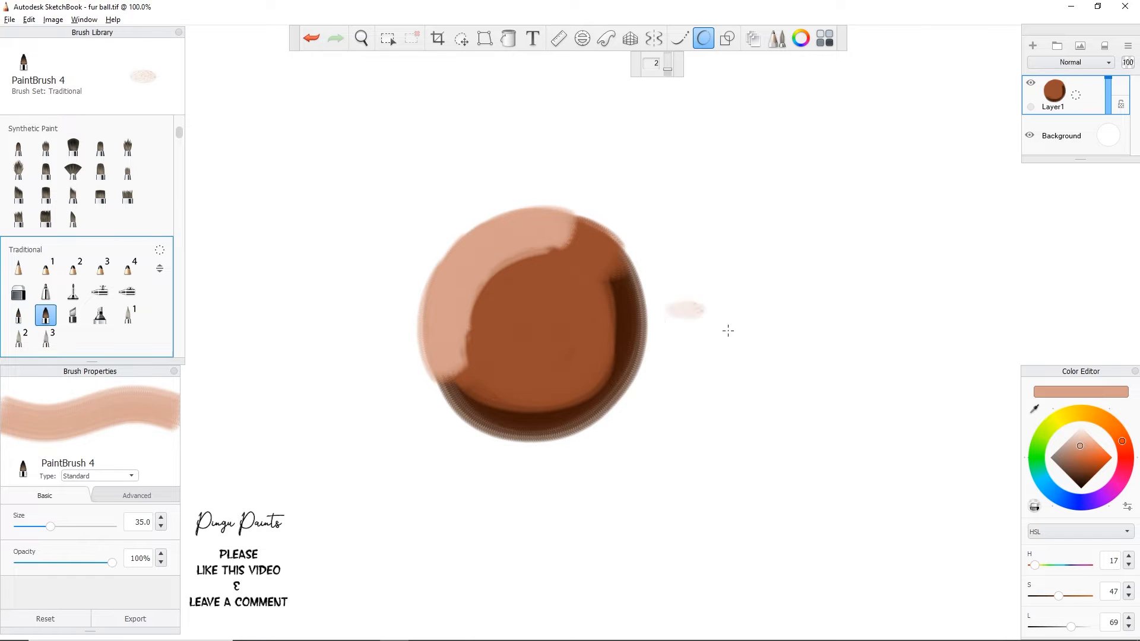
pyautogui.click(1087, 481)
pyautogui.moveTo(496, 399)
pyautogui.mouseDown()
pyautogui.moveTo(465, 379)
pyautogui.moveTo(551, 397)
pyautogui.moveTo(498, 400)
pyautogui.moveTo(597, 374)
pyautogui.moveTo(555, 412)
pyautogui.moveTo(635, 318)
pyautogui.moveTo(593, 393)
pyautogui.moveTo(613, 294)
pyautogui.moveTo(605, 267)
pyautogui.moveTo(627, 331)
pyautogui.moveTo(603, 256)
pyautogui.moveTo(625, 346)
pyautogui.moveTo(605, 261)
pyautogui.moveTo(625, 303)
pyautogui.moveTo(527, 422)
pyautogui.moveTo(454, 382)
pyautogui.mouseUp()
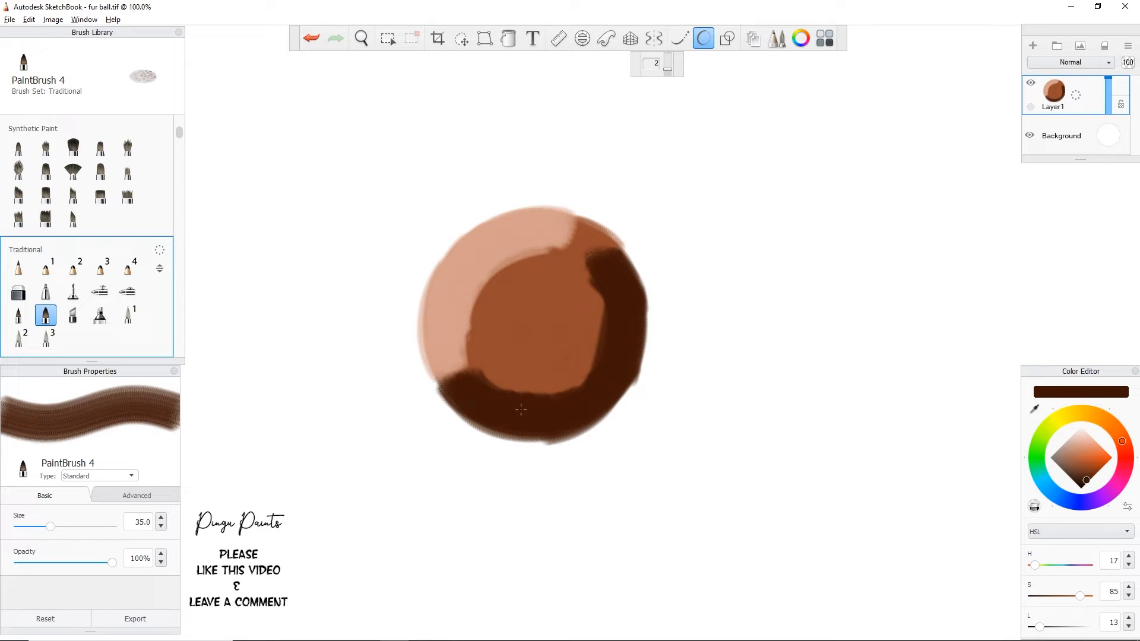
# Paint brown transition tones, first HSL 17, 62, 33 and over them HSL 17, 61, 26, between the dark shadow and the circle's centre.
pyautogui.click(1086, 469)
pyautogui.moveTo(462, 358)
pyautogui.mouseDown()
pyautogui.moveTo(526, 382)
pyautogui.moveTo(508, 382)
pyautogui.moveTo(575, 354)
pyautogui.moveTo(548, 383)
pyautogui.moveTo(595, 294)
pyautogui.moveTo(584, 243)
pyautogui.moveTo(607, 298)
pyautogui.moveTo(597, 351)
pyautogui.mouseUp()
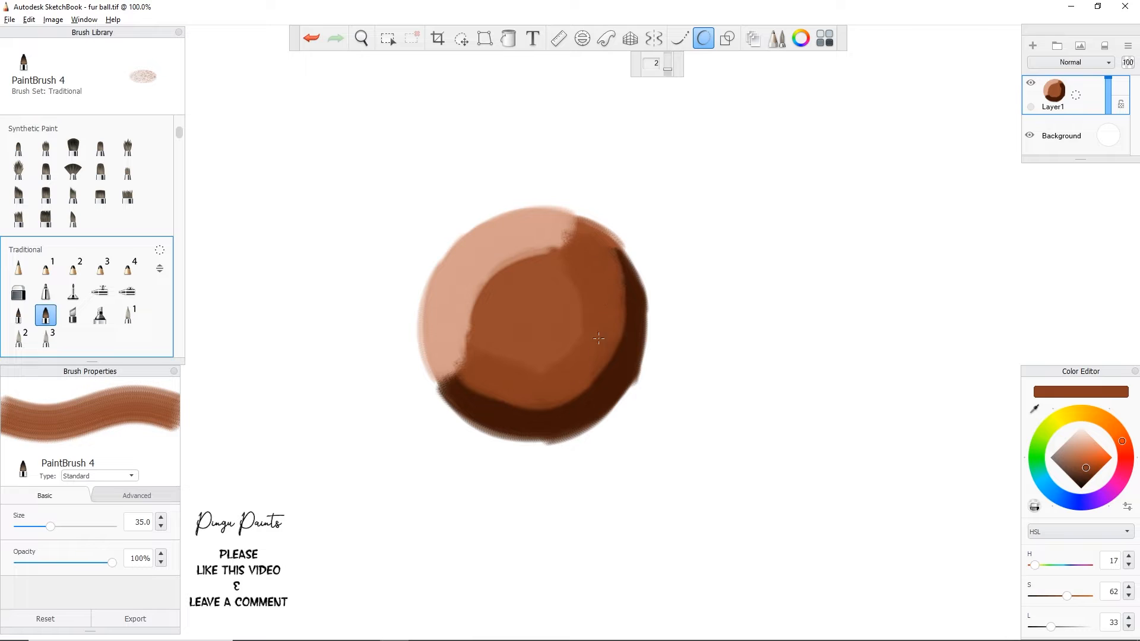
pyautogui.moveTo(497, 377)
pyautogui.mouseDown()
pyautogui.moveTo(458, 373)
pyautogui.moveTo(559, 378)
pyautogui.moveTo(491, 383)
pyautogui.mouseUp()
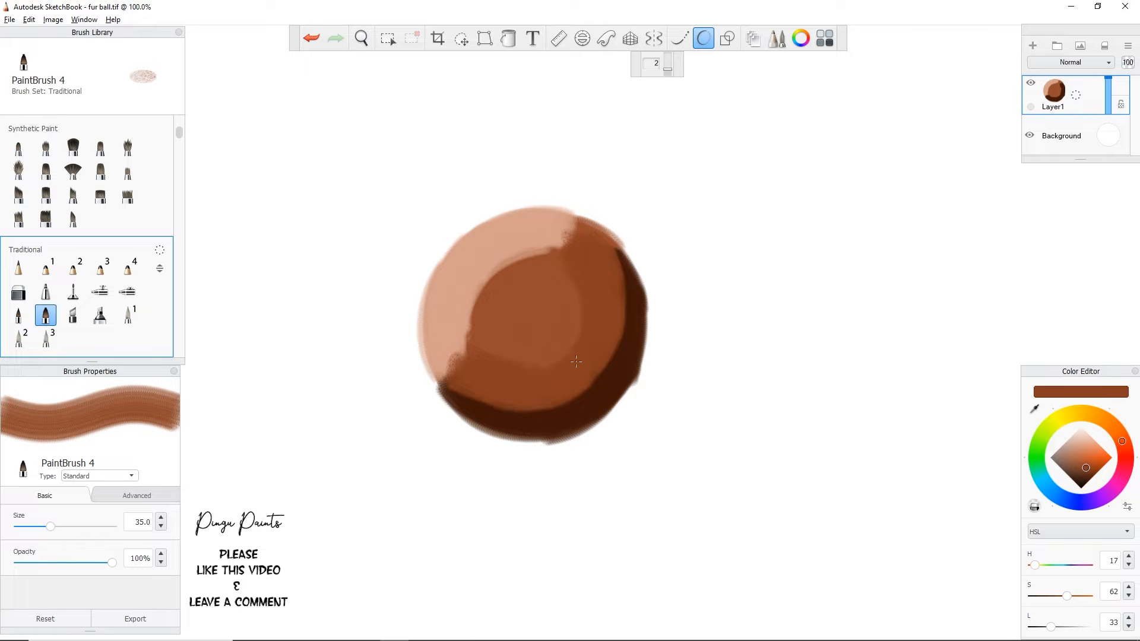
pyautogui.click(1085, 473)
pyautogui.moveTo(458, 381)
pyautogui.mouseDown()
pyautogui.moveTo(536, 376)
pyautogui.moveTo(481, 381)
pyautogui.moveTo(583, 386)
pyautogui.moveTo(521, 394)
pyautogui.moveTo(600, 349)
pyautogui.moveTo(566, 391)
pyautogui.moveTo(593, 373)
pyautogui.moveTo(601, 303)
pyautogui.moveTo(609, 335)
pyautogui.moveTo(581, 252)
pyautogui.moveTo(606, 304)
pyautogui.moveTo(567, 240)
pyautogui.mouseUp()
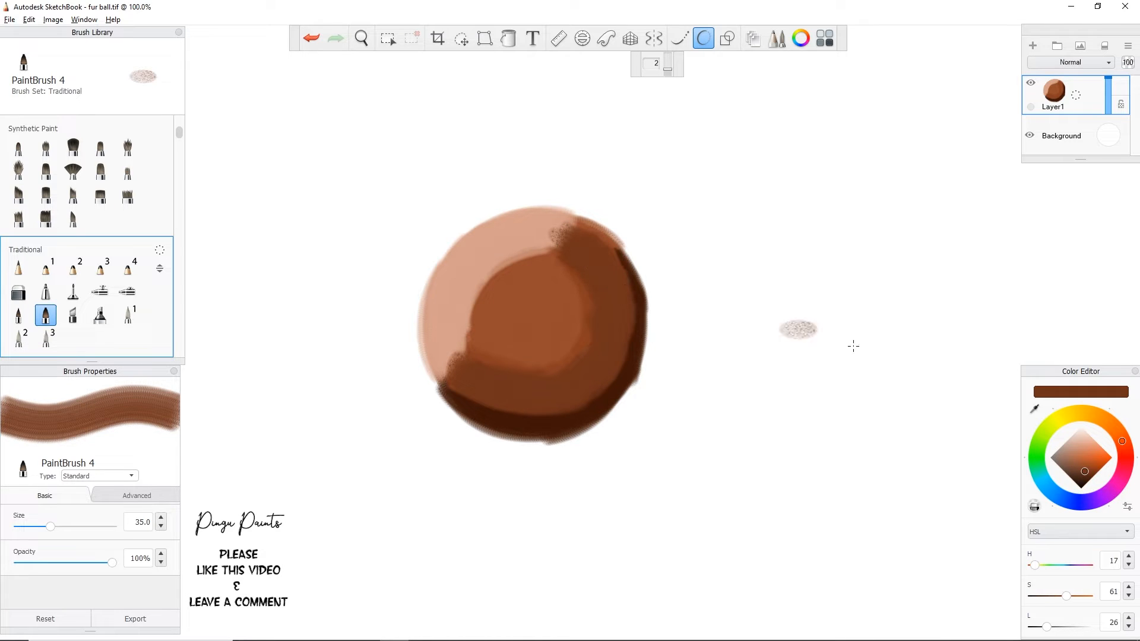
# Paint a curved orange band (HSL 17, 63, 42) inside the brown transition band.
pyautogui.click(1080, 464)
pyautogui.click(1089, 461)
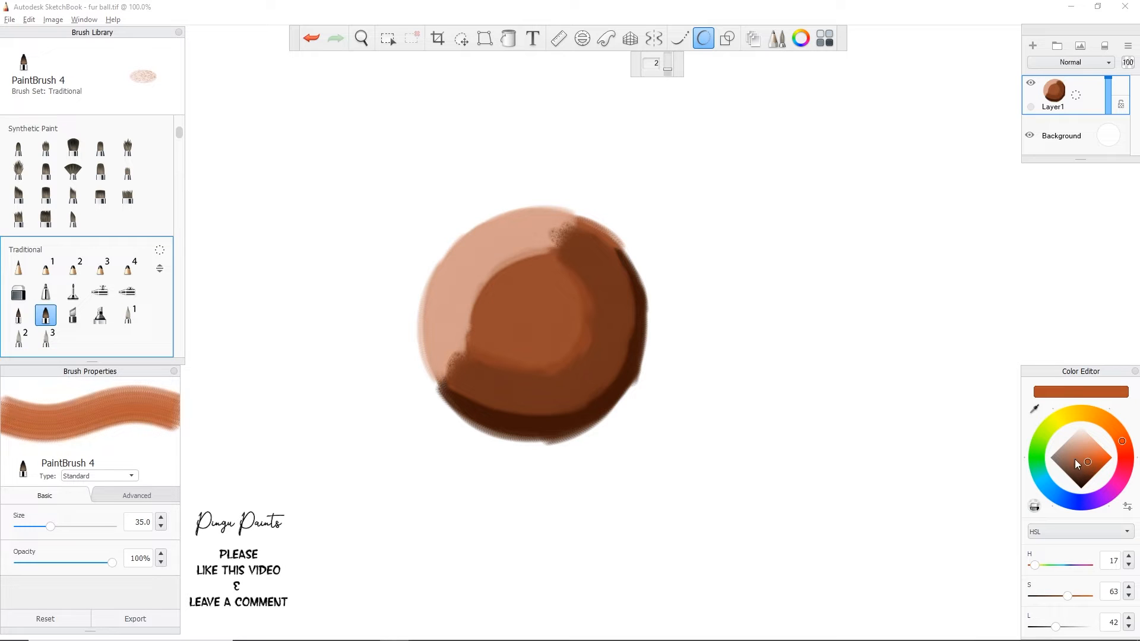
pyautogui.moveTo(472, 353)
pyautogui.mouseDown()
pyautogui.moveTo(526, 357)
pyautogui.moveTo(544, 380)
pyautogui.moveTo(584, 341)
pyautogui.moveTo(593, 302)
pyautogui.moveTo(554, 269)
pyautogui.moveTo(555, 242)
pyautogui.mouseUp()
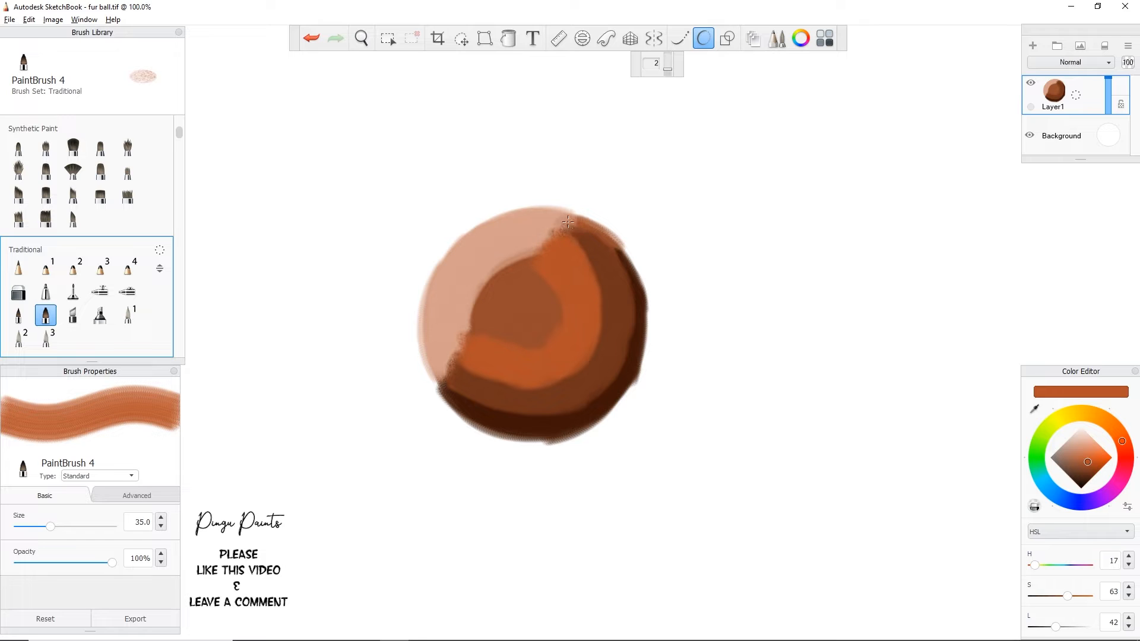
# Sample the brown transition colour and extend both ends of that band to the circle's outline.
pyautogui.moveTo(612, 342); pyautogui.dragTo(619, 335)
pyautogui.keyDown('alt'); pyautogui.click(615, 327); pyautogui.keyUp('alt')
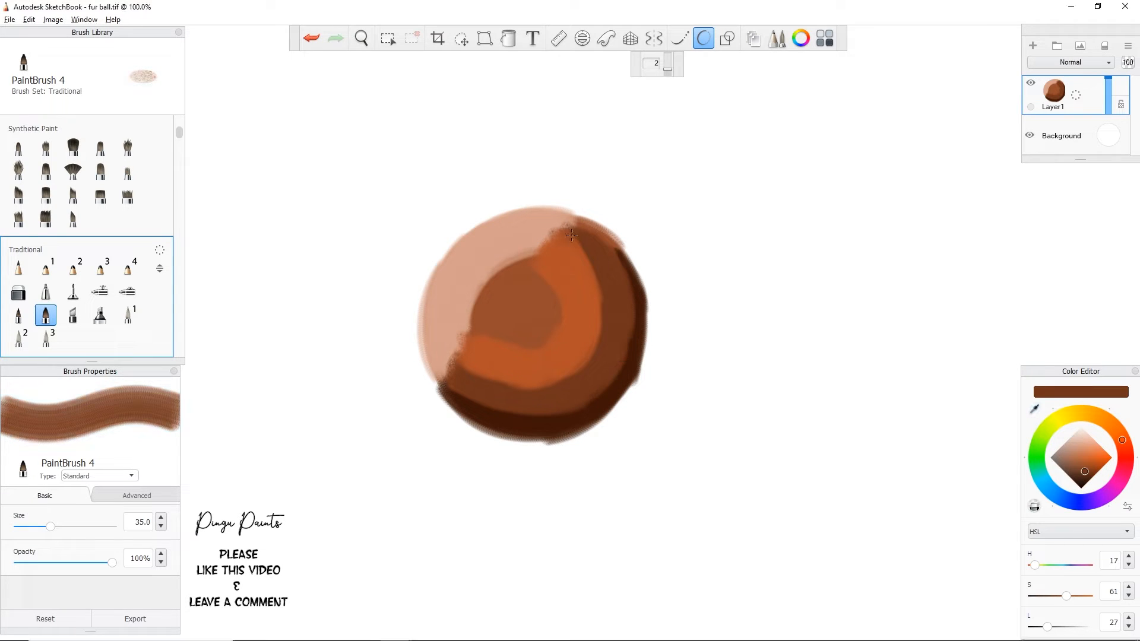
pyautogui.moveTo(577, 240); pyautogui.dragTo(576, 237)
pyautogui.moveTo(448, 366)
pyautogui.mouseDown()
pyautogui.moveTo(549, 391)
pyautogui.moveTo(487, 384)
pyautogui.moveTo(527, 392)
pyautogui.mouseUp()
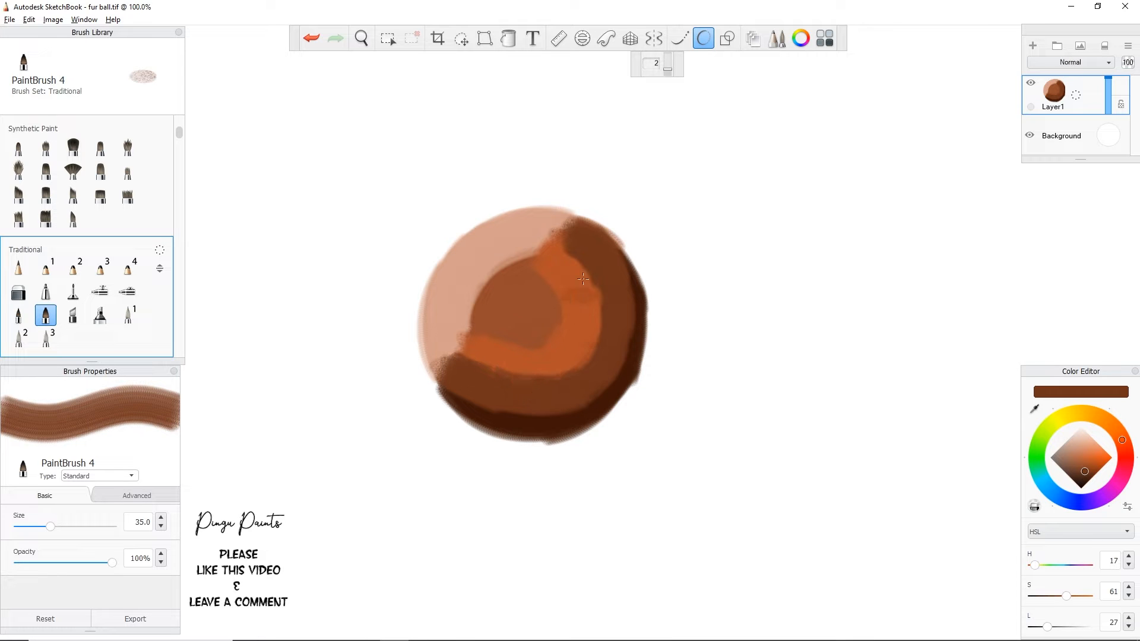
# Cover the circle's upper-left area in light orange-brown (HSL 18, 52, 56) and widen the neighbouring orange band using its sampled colour.
pyautogui.click(1083, 454)
pyautogui.moveTo(475, 327)
pyautogui.mouseDown()
pyautogui.moveTo(546, 308)
pyautogui.moveTo(529, 330)
pyautogui.moveTo(545, 290)
pyautogui.moveTo(529, 270)
pyautogui.moveTo(495, 319)
pyautogui.moveTo(532, 275)
pyautogui.moveTo(493, 308)
pyautogui.moveTo(521, 309)
pyautogui.moveTo(441, 353)
pyautogui.moveTo(487, 254)
pyautogui.moveTo(565, 223)
pyautogui.moveTo(452, 358)
pyautogui.mouseUp()
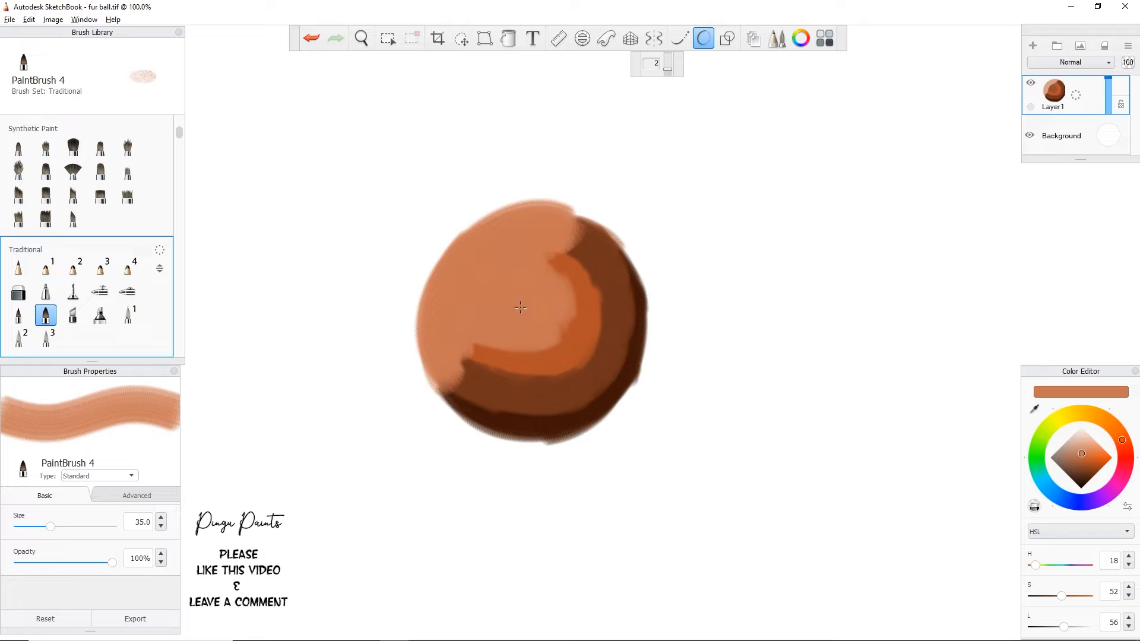
pyautogui.keyDown('alt'); pyautogui.click(576, 351); pyautogui.keyUp('alt')
pyautogui.moveTo(552, 344)
pyautogui.mouseDown()
pyautogui.moveTo(472, 352)
pyautogui.moveTo(516, 365)
pyautogui.moveTo(551, 247)
pyautogui.moveTo(514, 330)
pyautogui.moveTo(563, 227)
pyautogui.mouseUp()
pyautogui.moveTo(451, 378); pyautogui.dragTo(550, 383)
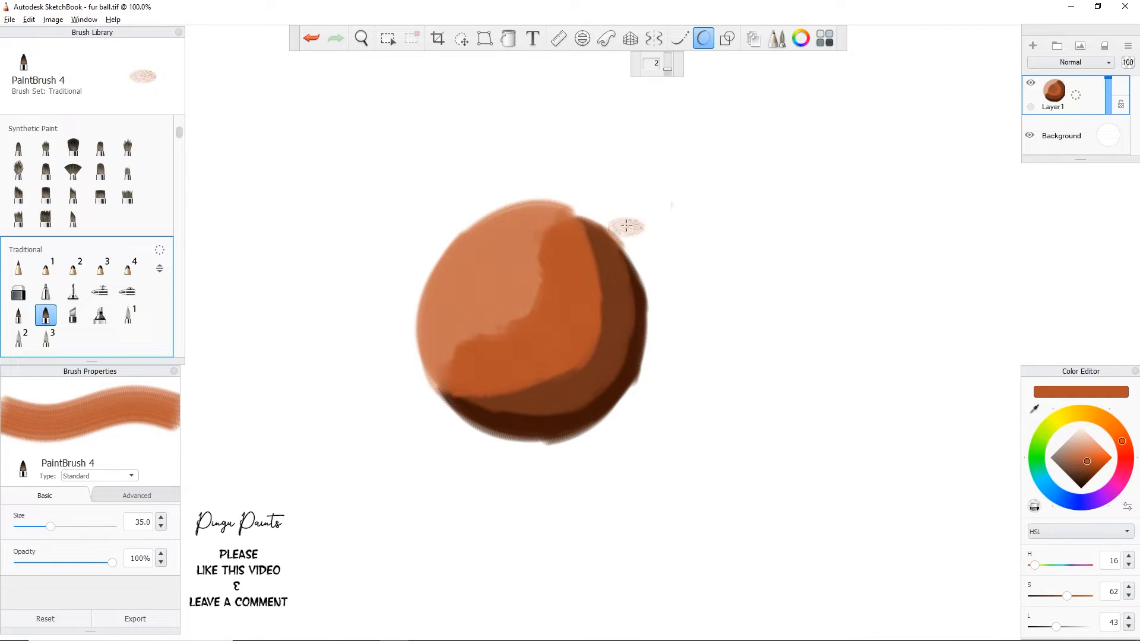
# Select the Synthetic Round Bristle Brush and set its flow to 9% and size to 24.7.
pyautogui.click(82, 147)
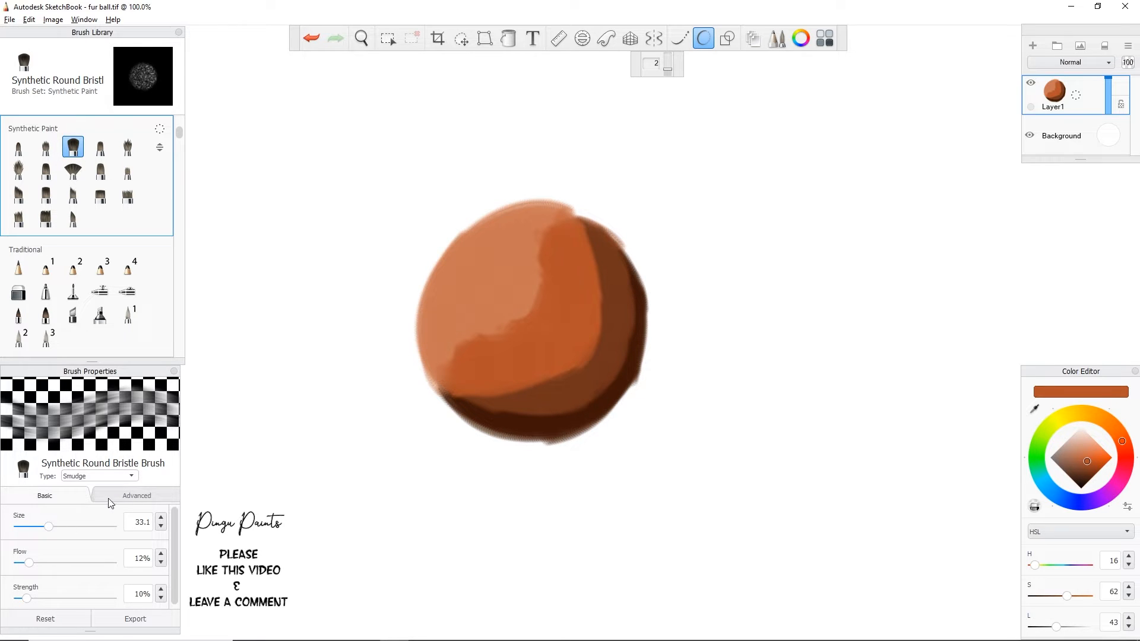
pyautogui.click(98, 476)
pyautogui.click(87, 238)
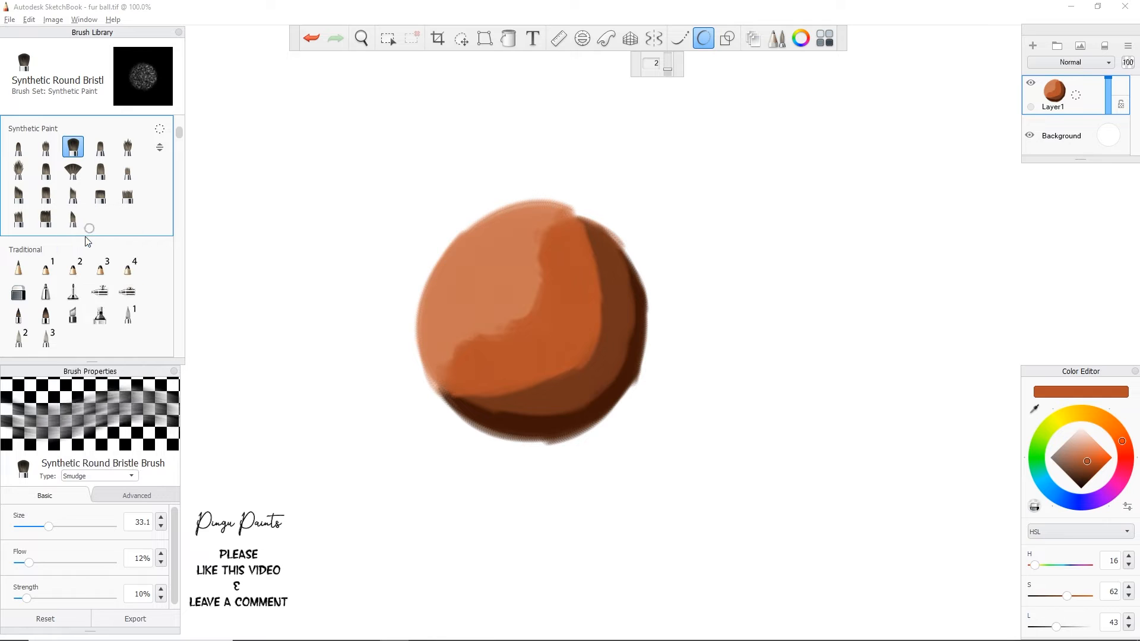
pyautogui.click(33, 563)
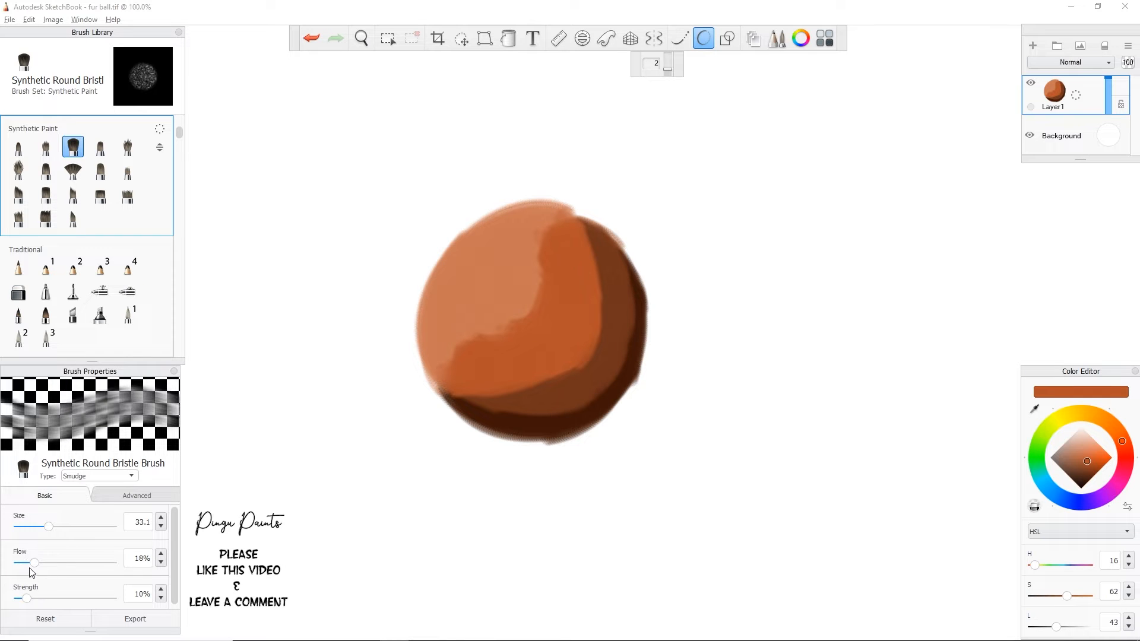
pyautogui.moveTo(32, 570); pyautogui.dragTo(27, 572)
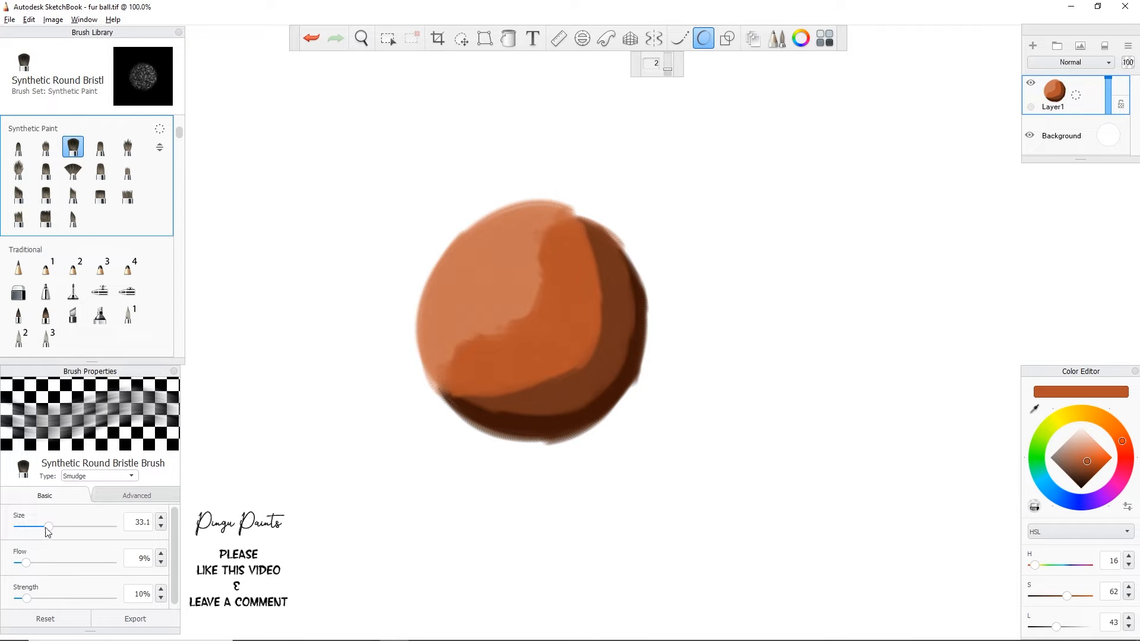
pyautogui.moveTo(41, 526); pyautogui.dragTo(46, 530)
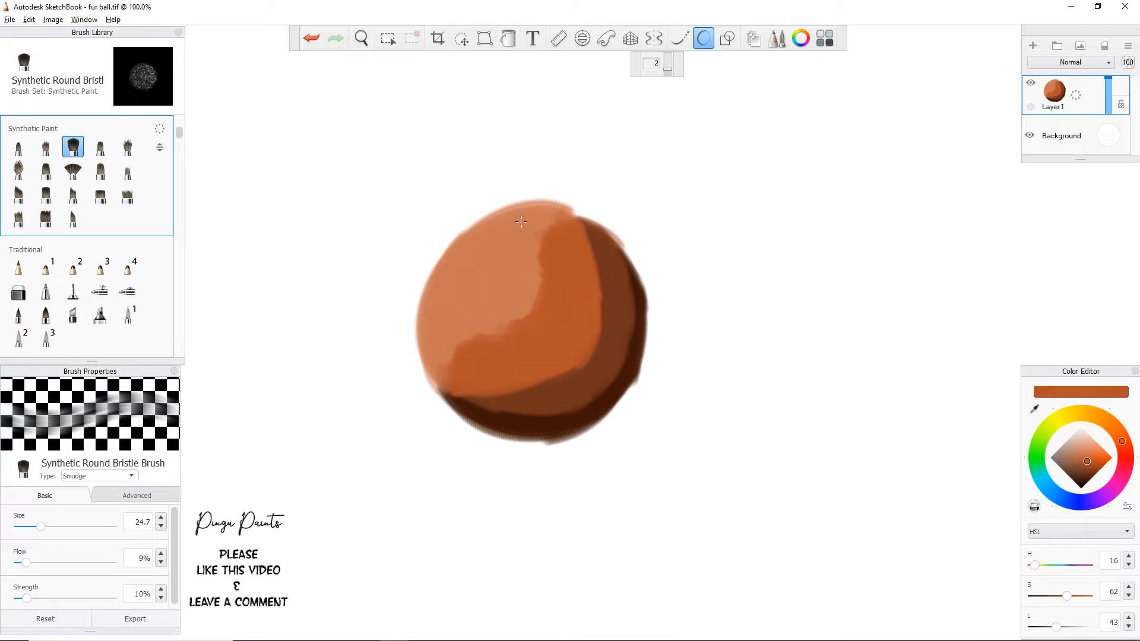
# Smudge the colour bands inside the circle together with curved strokes, raising the brush flow to 16% along the way.
pyautogui.moveTo(542, 331)
pyautogui.mouseDown()
pyautogui.moveTo(598, 338)
pyautogui.moveTo(523, 328)
pyautogui.mouseUp()
pyautogui.moveTo(542, 248); pyautogui.dragTo(601, 276)
pyautogui.moveTo(494, 391)
pyautogui.mouseDown()
pyautogui.moveTo(474, 328)
pyautogui.moveTo(604, 315)
pyautogui.mouseUp()
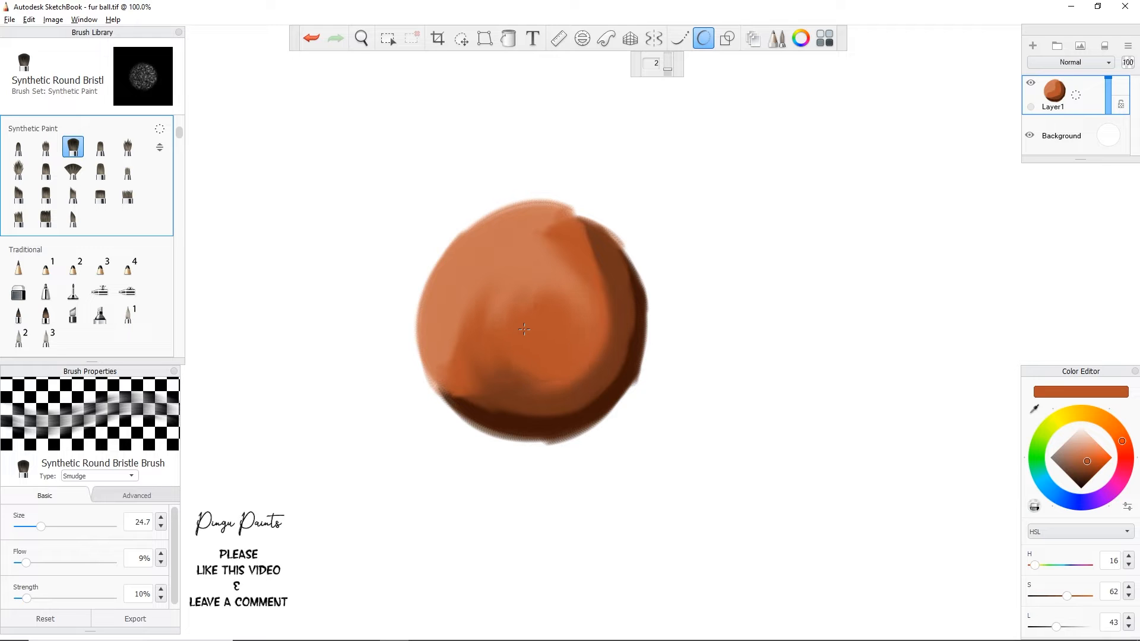
pyautogui.moveTo(592, 250); pyautogui.dragTo(635, 377)
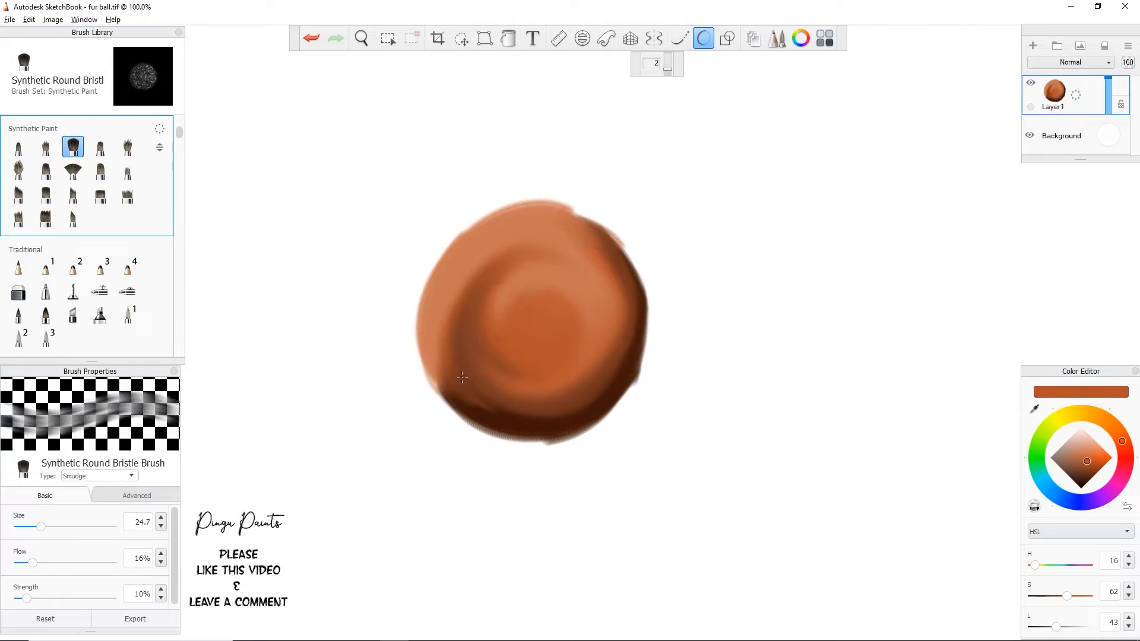
# Smudge around the circle's outline to soften its upper-left edge and blend the dark lower-right shading inward.
pyautogui.moveTo(456, 315)
pyautogui.mouseDown()
pyautogui.moveTo(448, 373)
pyautogui.moveTo(456, 306)
pyautogui.moveTo(446, 371)
pyautogui.moveTo(565, 233)
pyautogui.moveTo(613, 279)
pyautogui.moveTo(594, 386)
pyautogui.moveTo(617, 356)
pyautogui.moveTo(433, 368)
pyautogui.moveTo(603, 351)
pyautogui.moveTo(440, 309)
pyautogui.moveTo(484, 258)
pyautogui.moveTo(553, 223)
pyautogui.moveTo(437, 323)
pyautogui.moveTo(473, 216)
pyautogui.moveTo(519, 192)
pyautogui.mouseUp()
pyautogui.moveTo(570, 161)
pyautogui.mouseDown()
pyautogui.moveTo(654, 232)
pyautogui.moveTo(656, 358)
pyautogui.moveTo(626, 428)
pyautogui.moveTo(407, 351)
pyautogui.moveTo(422, 376)
pyautogui.moveTo(428, 274)
pyautogui.mouseUp()
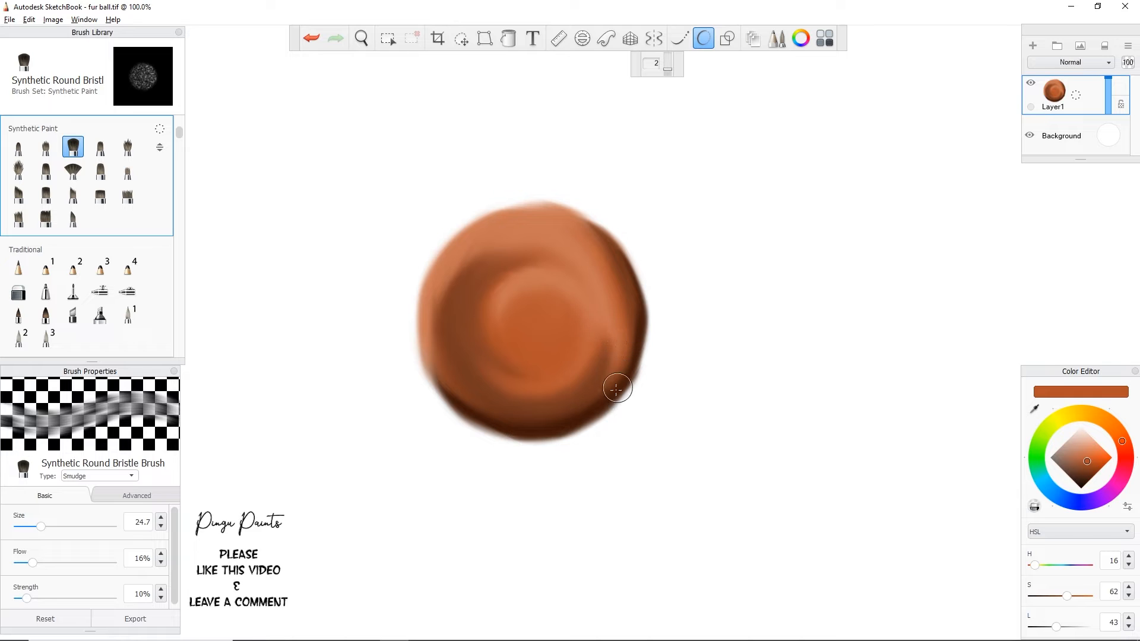
pyautogui.moveTo(576, 417)
pyautogui.mouseDown()
pyautogui.moveTo(611, 368)
pyautogui.moveTo(621, 321)
pyautogui.moveTo(629, 336)
pyautogui.moveTo(592, 237)
pyautogui.moveTo(579, 234)
pyautogui.mouseUp()
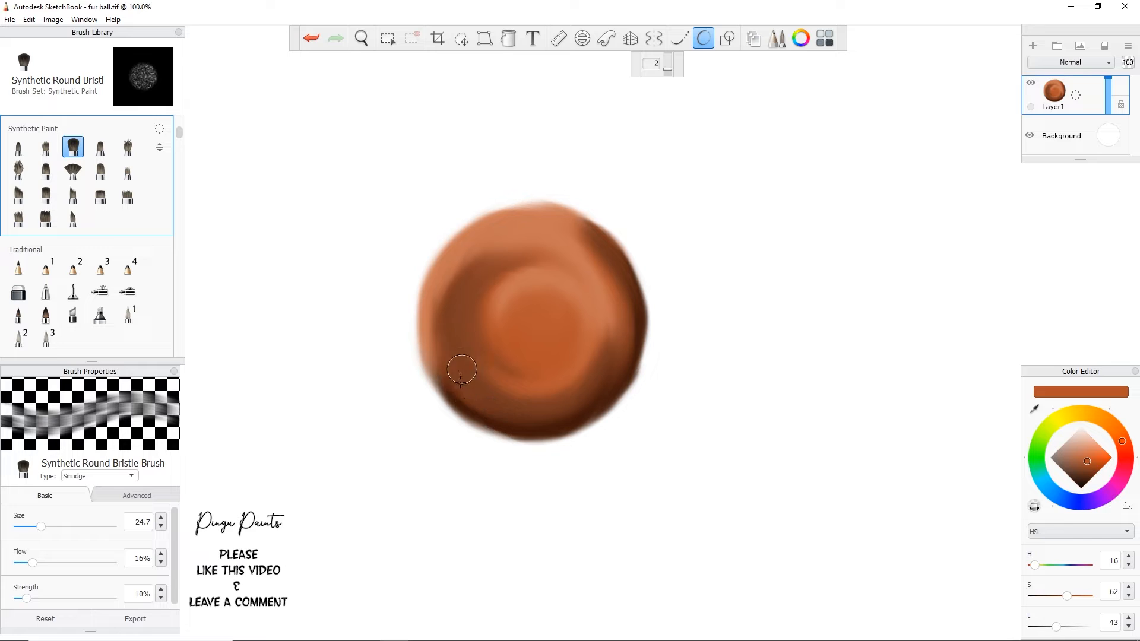
pyautogui.moveTo(502, 426)
pyautogui.mouseDown()
pyautogui.moveTo(495, 385)
pyautogui.moveTo(505, 425)
pyautogui.moveTo(545, 428)
pyautogui.moveTo(540, 394)
pyautogui.moveTo(562, 420)
pyautogui.moveTo(566, 376)
pyautogui.moveTo(580, 400)
pyautogui.mouseUp()
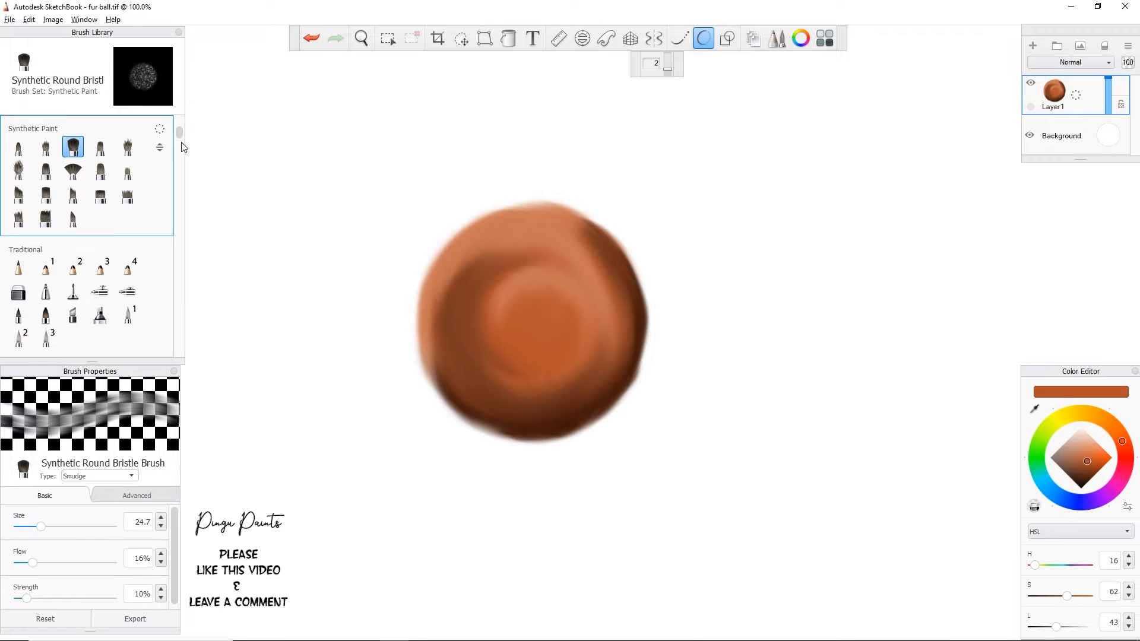
# Select the Smudge Coarse Angular Brush and set its size to 21.4, flow to 23% and strength to 23%.
pyautogui.scroll(-5, 184, 153)
pyautogui.scroll(-5, 181, 154)
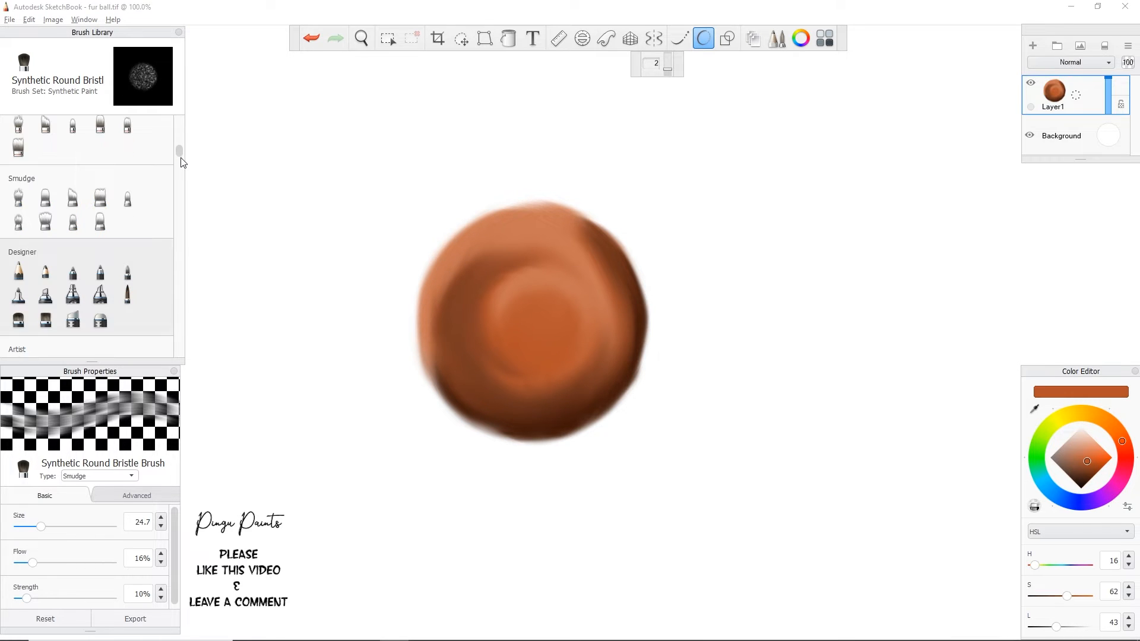
pyautogui.click(46, 197)
pyautogui.click(72, 197)
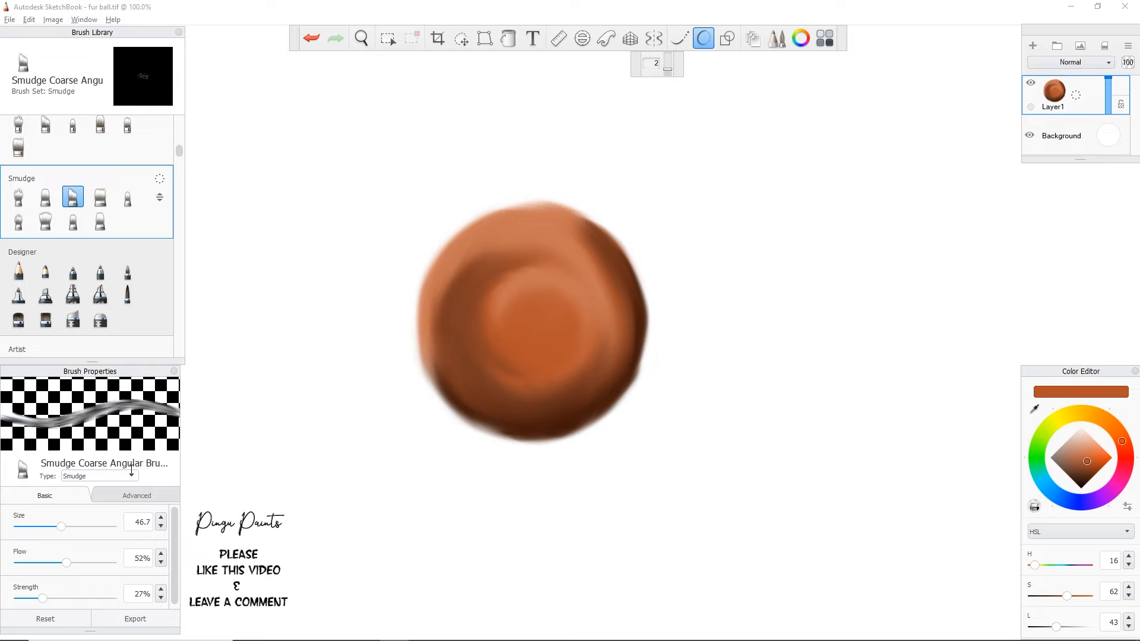
pyautogui.click(47, 563)
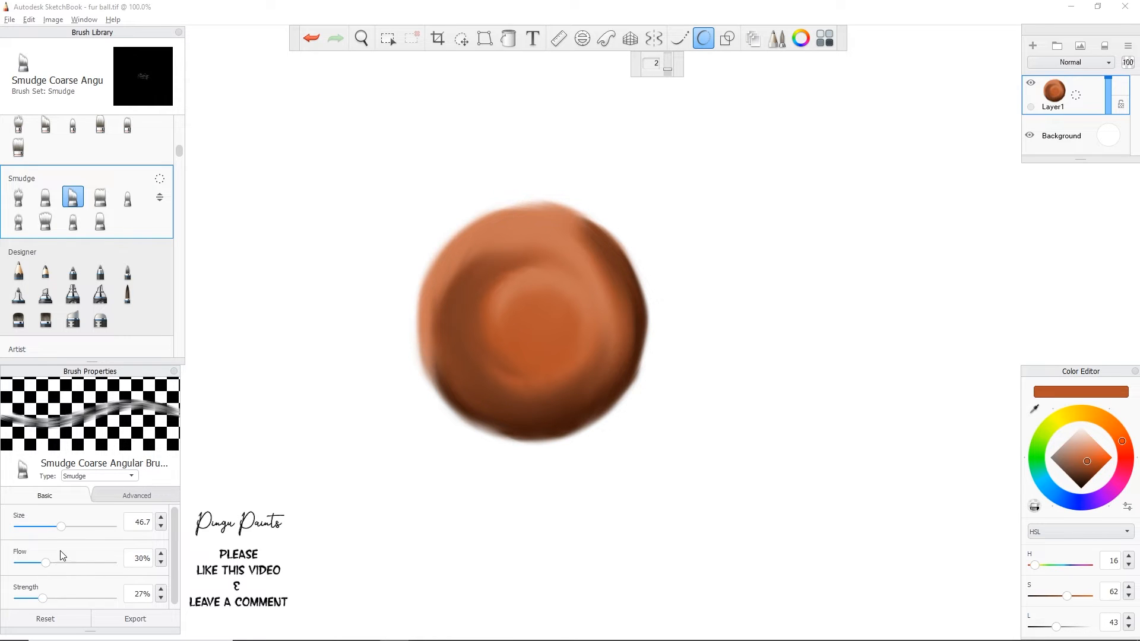
pyautogui.click(39, 564)
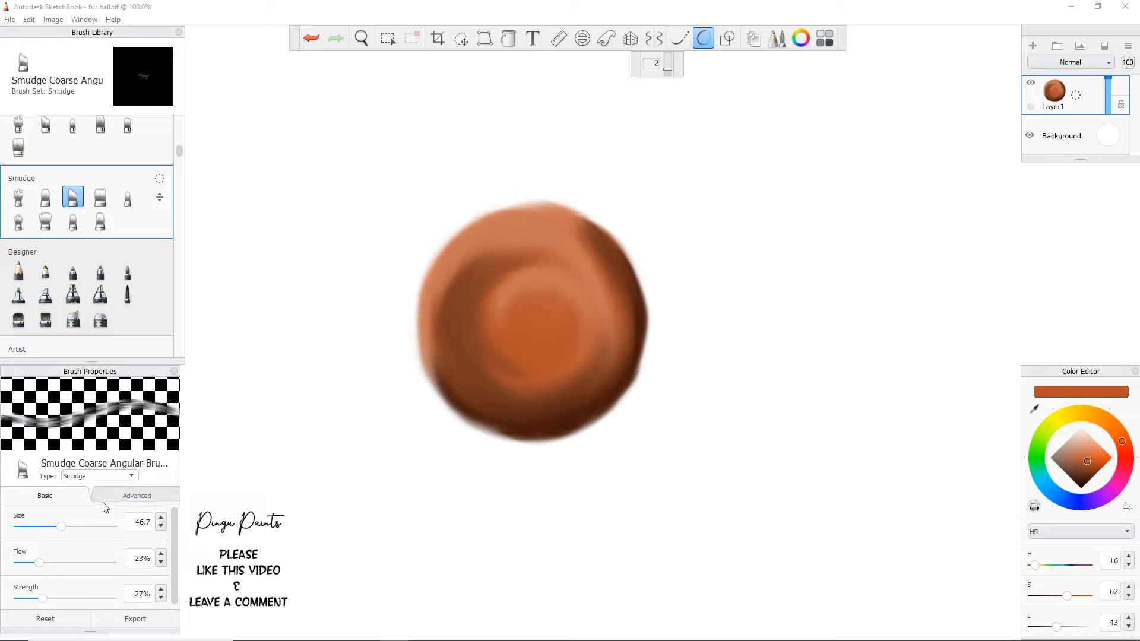
pyautogui.click(35, 598)
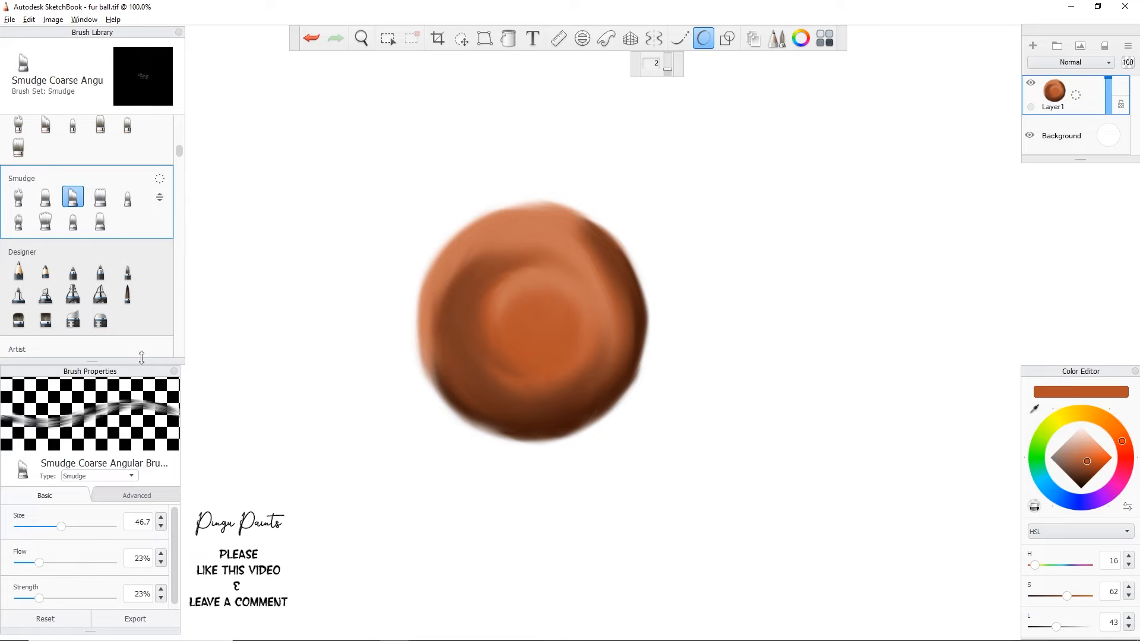
pyautogui.click(39, 527)
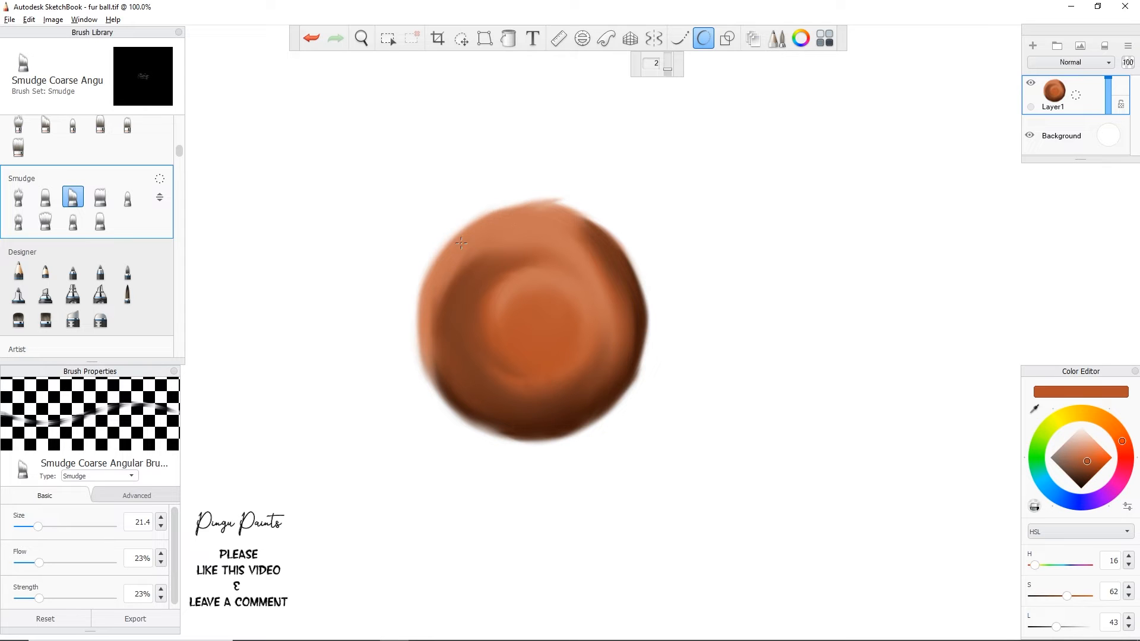
# Pull short fur strokes outward along the circle's upper-left and left edges down to the lower left.
pyautogui.moveTo(502, 209)
pyautogui.mouseDown()
pyautogui.moveTo(534, 200)
pyautogui.moveTo(496, 204)
pyautogui.mouseUp()
pyautogui.moveTo(448, 245)
pyautogui.mouseDown()
pyautogui.moveTo(470, 220)
pyautogui.moveTo(453, 237)
pyautogui.mouseUp()
pyautogui.moveTo(430, 280); pyautogui.dragTo(437, 257)
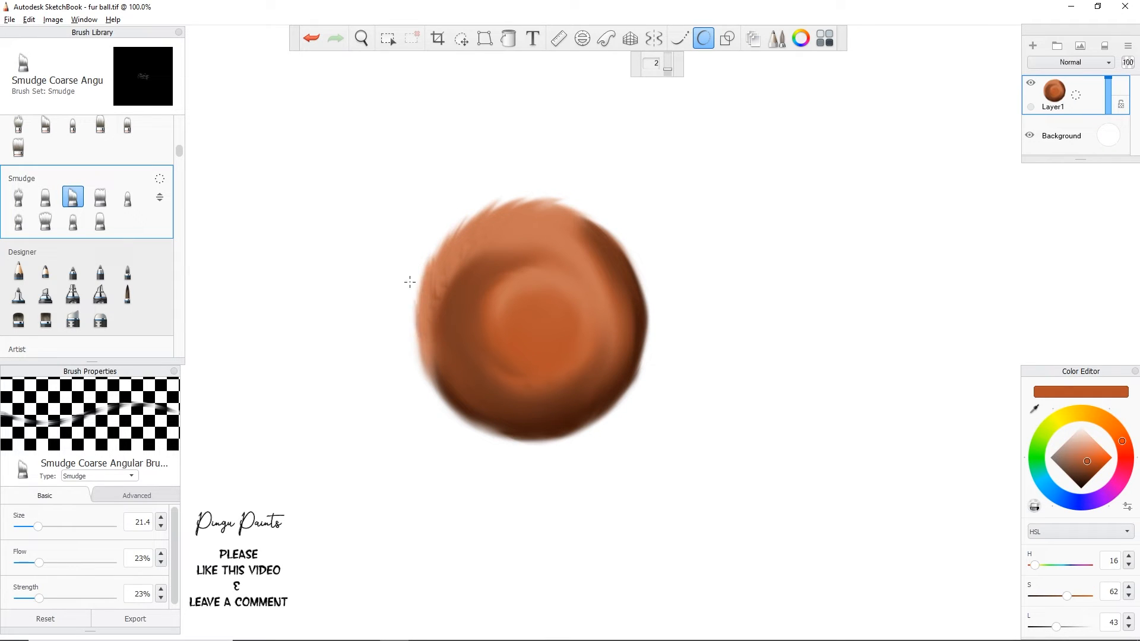
pyautogui.moveTo(431, 359)
pyautogui.mouseDown()
pyautogui.moveTo(413, 321)
pyautogui.moveTo(413, 337)
pyautogui.mouseUp()
pyautogui.moveTo(453, 400); pyautogui.dragTo(419, 370)
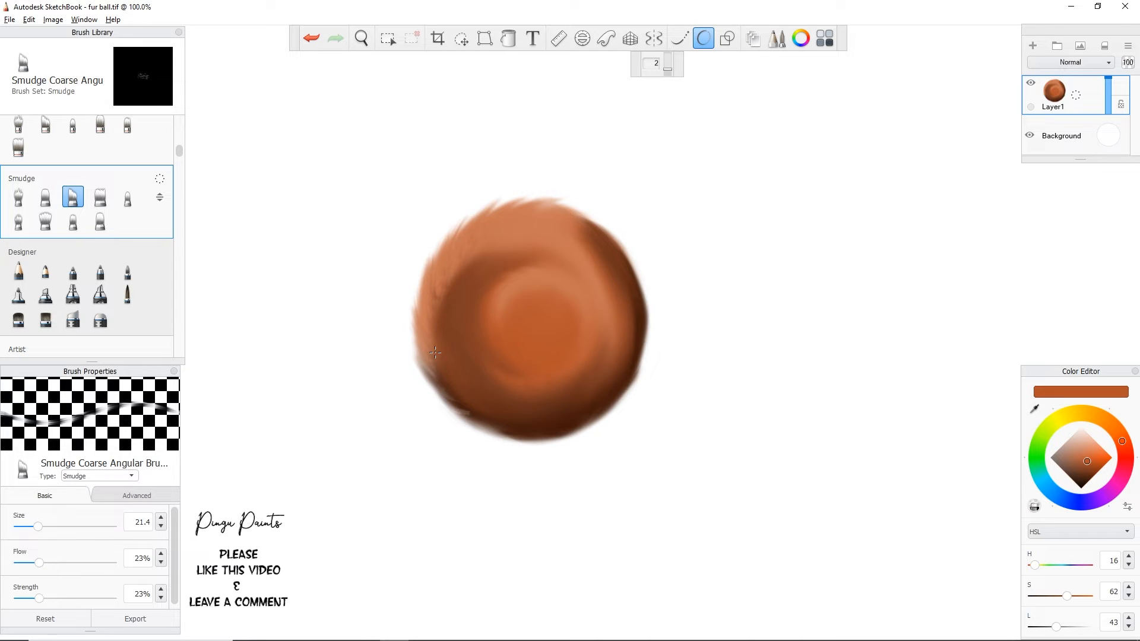
# Smudge short fur strokes along the circle's top-right edge and around its dark bottom and lower-right rim.
pyautogui.moveTo(611, 233)
pyautogui.mouseDown()
pyautogui.moveTo(560, 223)
pyautogui.moveTo(599, 226)
pyautogui.moveTo(561, 204)
pyautogui.mouseUp()
pyautogui.moveTo(635, 369); pyautogui.dragTo(604, 404)
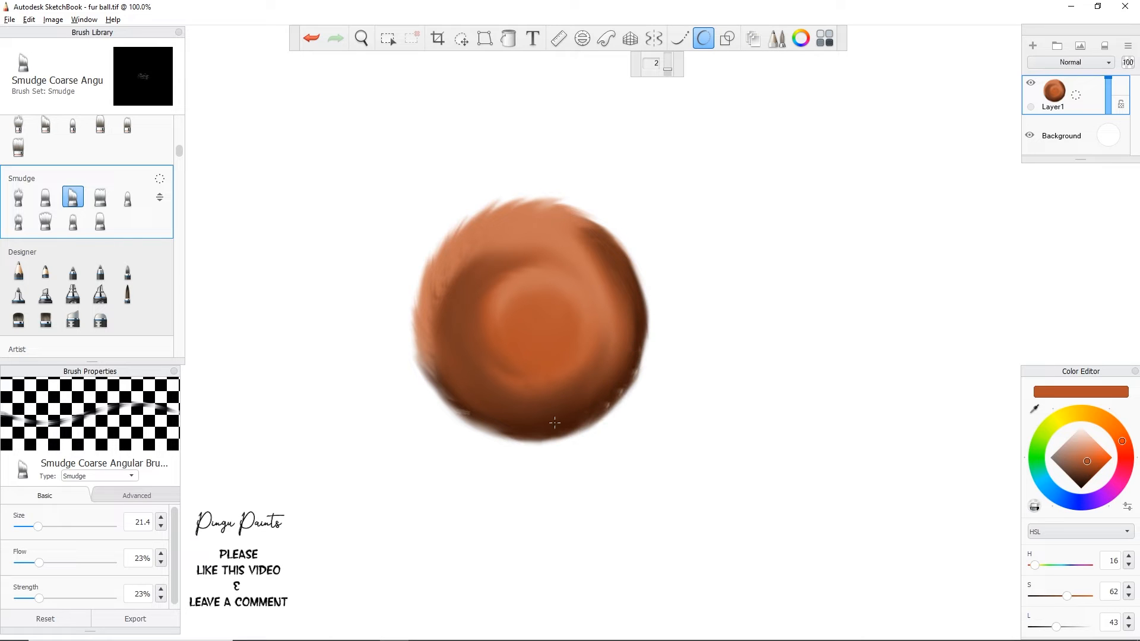
pyautogui.moveTo(491, 423)
pyautogui.mouseDown()
pyautogui.moveTo(450, 414)
pyautogui.moveTo(466, 421)
pyautogui.mouseUp()
pyautogui.moveTo(538, 436); pyautogui.dragTo(496, 439)
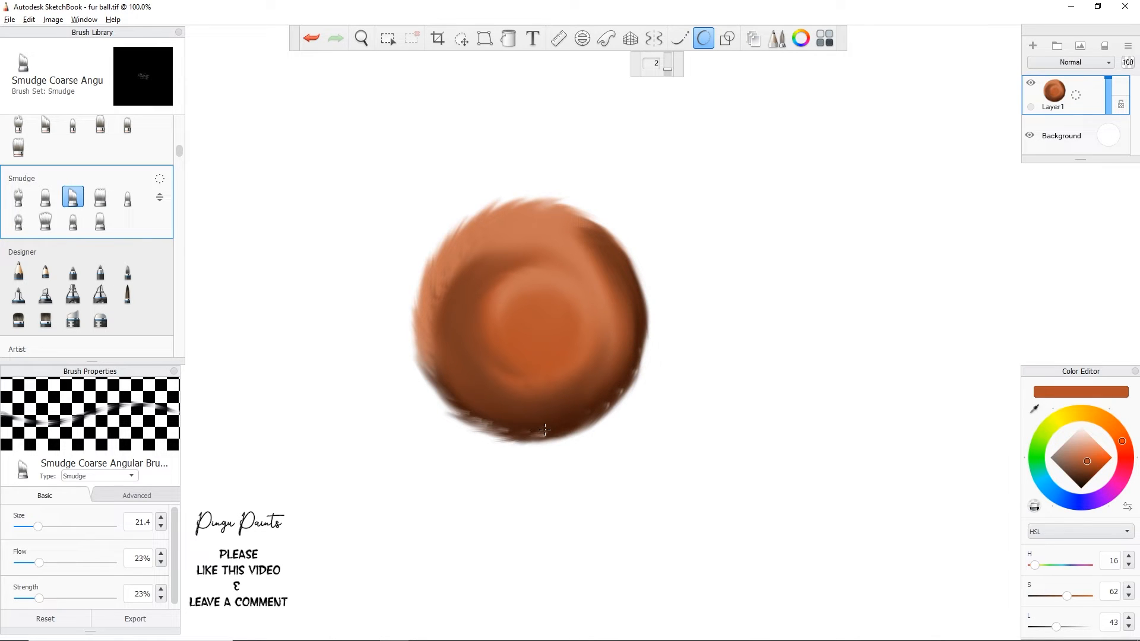
pyautogui.moveTo(567, 425); pyautogui.dragTo(551, 439)
pyautogui.moveTo(632, 343); pyautogui.dragTo(636, 376)
pyautogui.moveTo(640, 315)
pyautogui.mouseDown()
pyautogui.moveTo(648, 353)
pyautogui.moveTo(637, 380)
pyautogui.mouseUp()
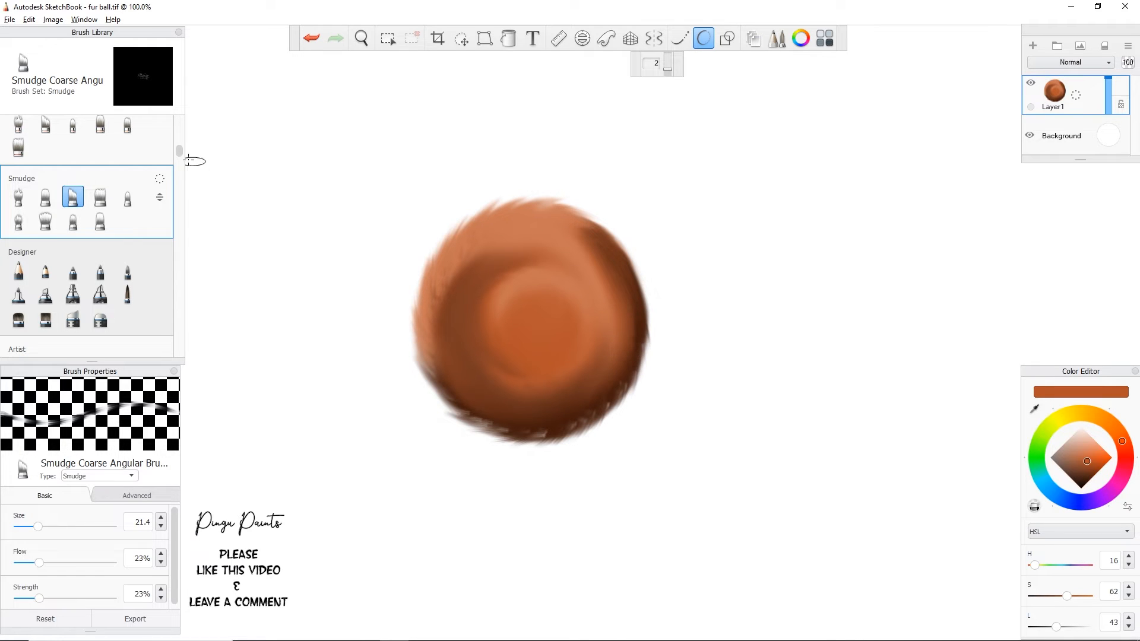
# Pull short fur strokes outward along the circle's right and upper-right edges.
pyautogui.moveTo(628, 301); pyautogui.dragTo(650, 328)
pyautogui.moveTo(611, 250); pyautogui.dragTo(635, 271)
pyautogui.moveTo(603, 238); pyautogui.dragTo(629, 253)
pyautogui.moveTo(588, 221); pyautogui.dragTo(617, 235)
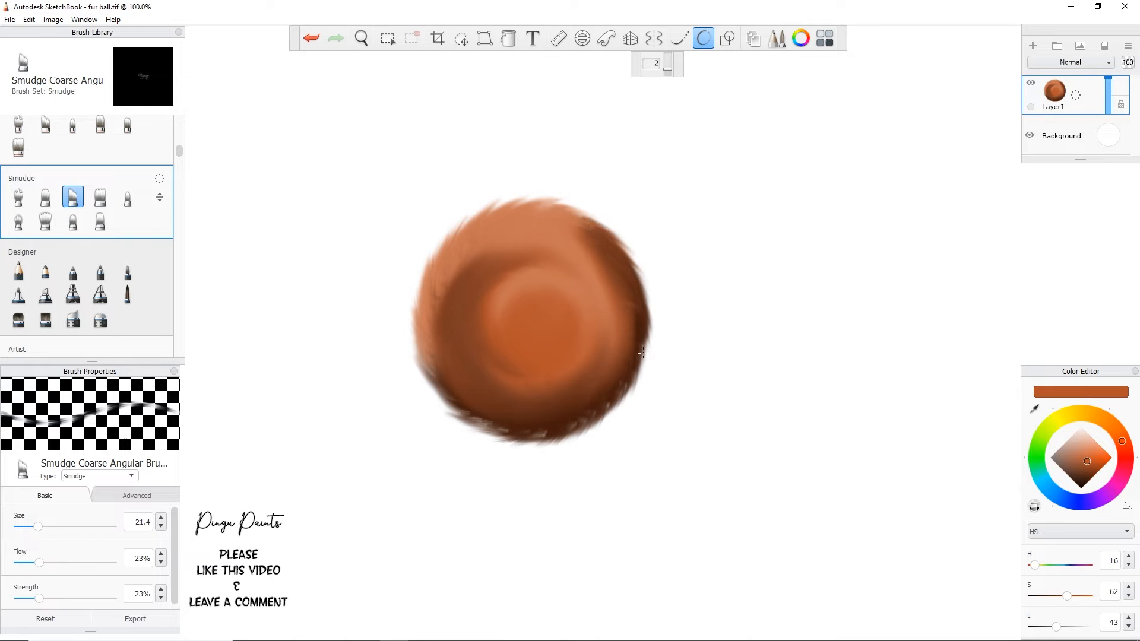
pyautogui.moveTo(643, 317); pyautogui.dragTo(638, 340)
# Switch back to the Synthetic Round Bristle Brush.
pyautogui.scroll(5, 172, 131)
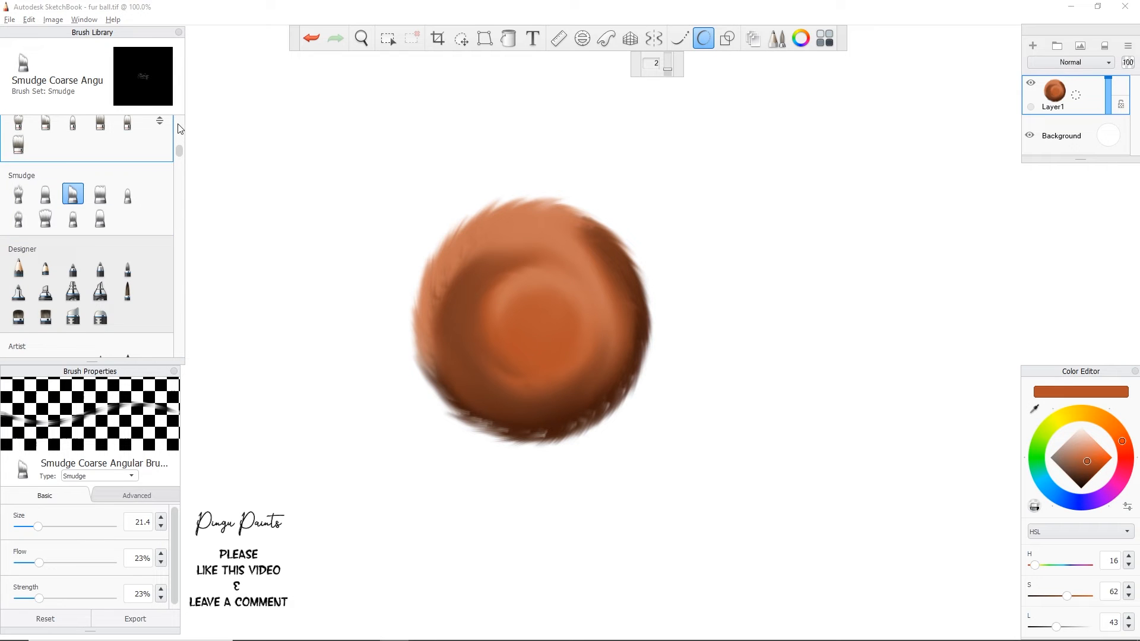
pyautogui.scroll(3, 184, 132)
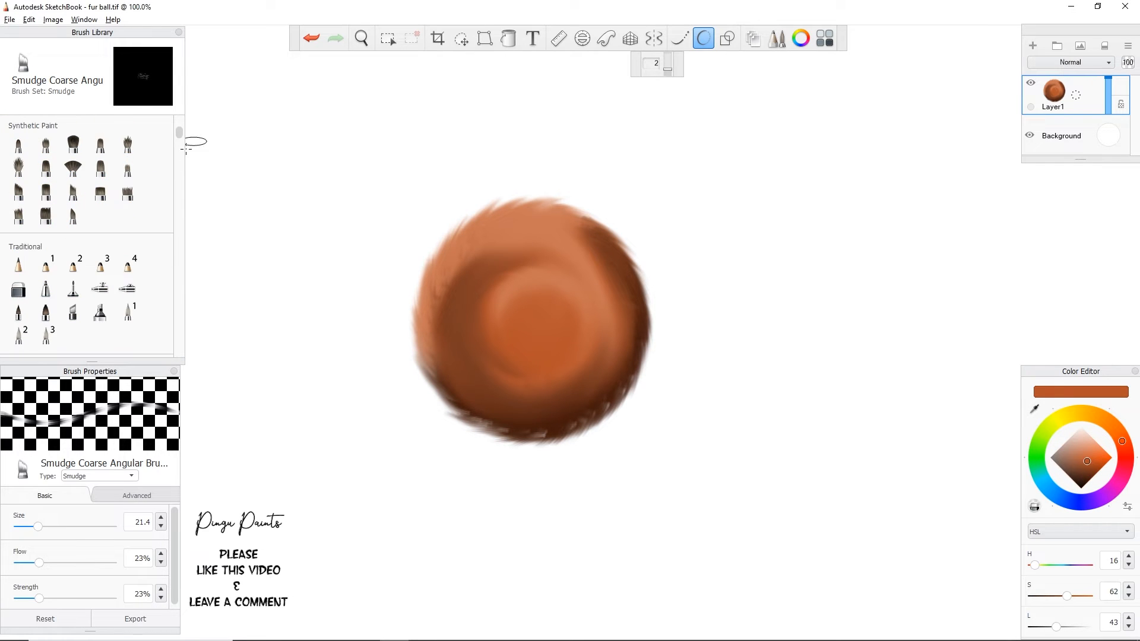
pyautogui.click(74, 143)
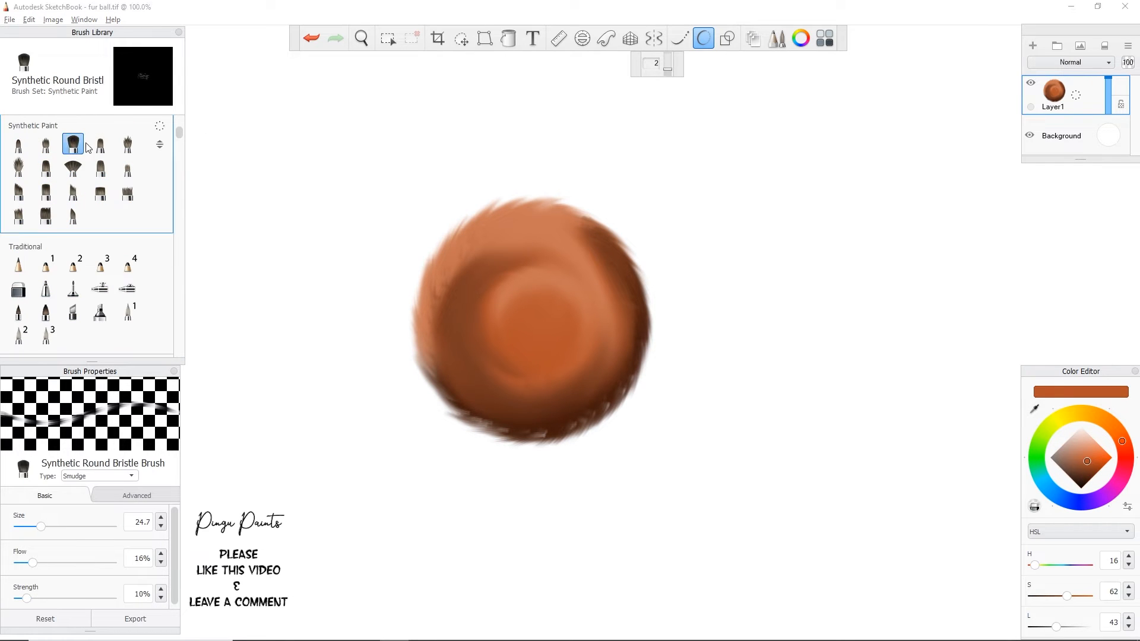
pyautogui.click(17, 170)
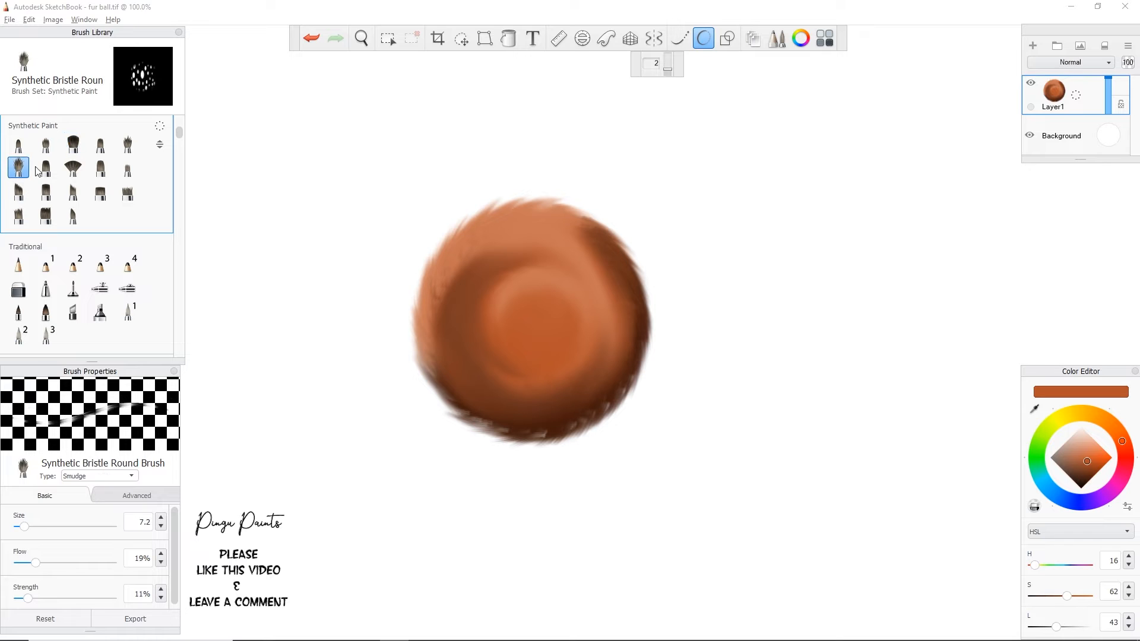
pyautogui.click(130, 145)
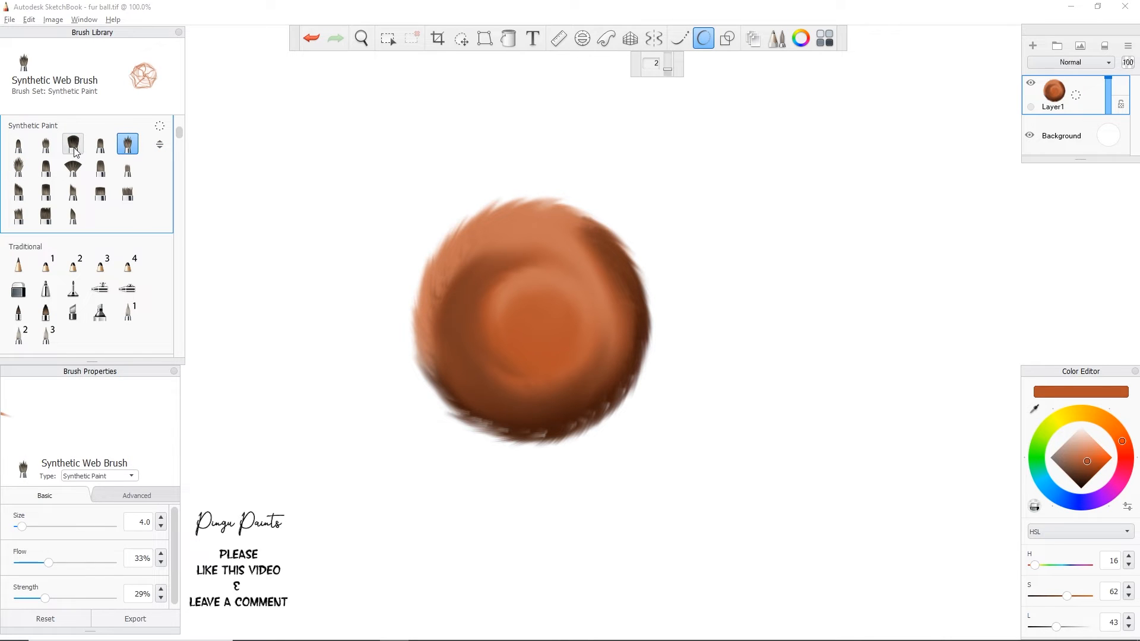
pyautogui.click(73, 143)
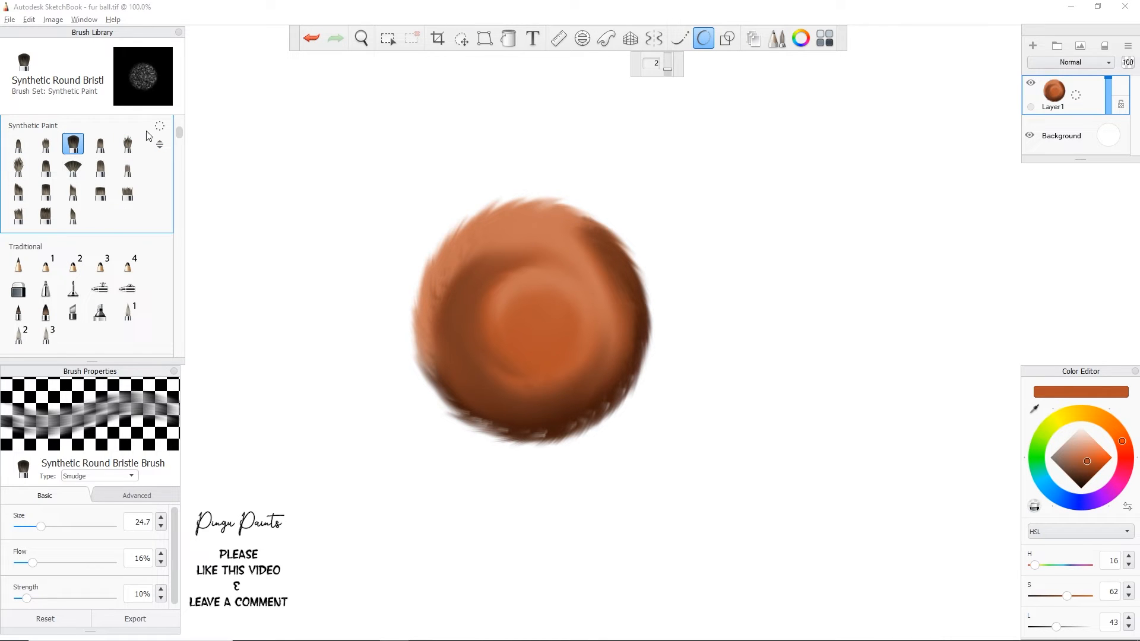
# Smudge the circle's outer ring with curved strokes, blending the highlight and dark shading and softening the fur edge.
pyautogui.moveTo(453, 278)
pyautogui.mouseDown()
pyautogui.moveTo(514, 196)
pyautogui.moveTo(457, 272)
pyautogui.moveTo(532, 217)
pyautogui.moveTo(470, 266)
pyautogui.moveTo(539, 229)
pyautogui.moveTo(481, 254)
pyautogui.moveTo(591, 216)
pyautogui.mouseUp()
pyautogui.moveTo(523, 226)
pyautogui.mouseDown()
pyautogui.moveTo(604, 247)
pyautogui.moveTo(561, 224)
pyautogui.moveTo(620, 262)
pyautogui.mouseUp()
pyautogui.moveTo(578, 226)
pyautogui.mouseDown()
pyautogui.moveTo(642, 306)
pyautogui.moveTo(615, 252)
pyautogui.moveTo(645, 338)
pyautogui.moveTo(623, 289)
pyautogui.moveTo(631, 331)
pyautogui.moveTo(626, 307)
pyautogui.moveTo(600, 394)
pyautogui.moveTo(614, 366)
pyautogui.moveTo(551, 427)
pyautogui.mouseUp()
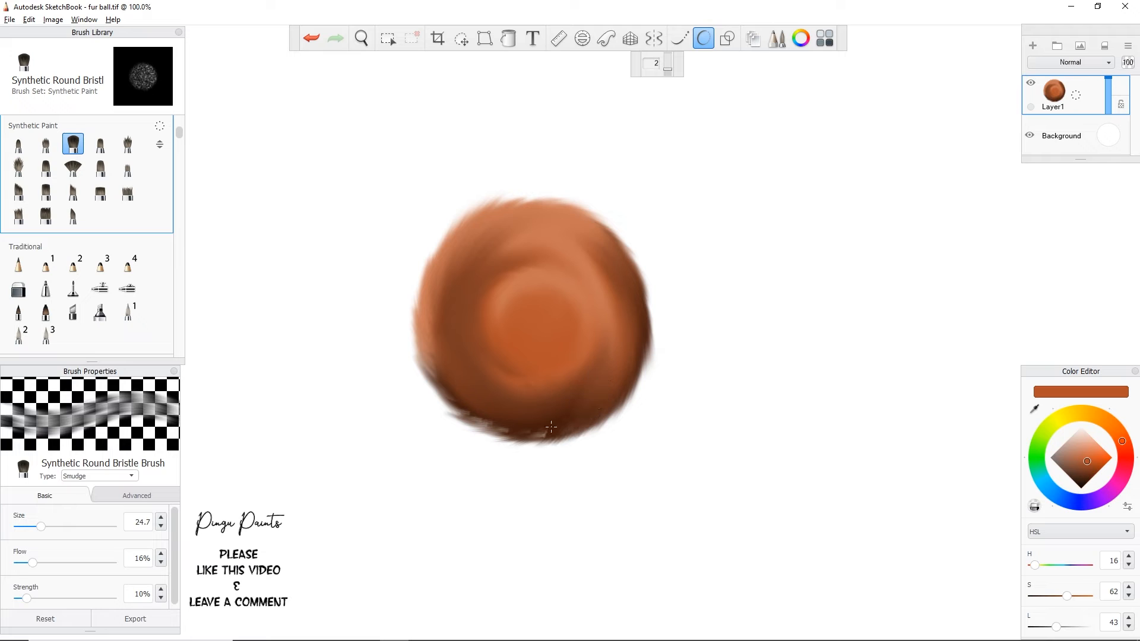
pyautogui.moveTo(518, 326)
pyautogui.mouseDown()
pyautogui.moveTo(564, 416)
pyautogui.moveTo(500, 437)
pyautogui.moveTo(563, 409)
pyautogui.moveTo(505, 424)
pyautogui.moveTo(537, 419)
pyautogui.moveTo(465, 393)
pyautogui.moveTo(494, 411)
pyautogui.moveTo(479, 403)
pyautogui.moveTo(446, 369)
pyautogui.moveTo(467, 417)
pyautogui.moveTo(407, 283)
pyautogui.moveTo(448, 377)
pyautogui.moveTo(424, 235)
pyautogui.moveTo(440, 332)
pyautogui.moveTo(463, 212)
pyautogui.moveTo(435, 302)
pyautogui.moveTo(447, 301)
pyautogui.moveTo(469, 200)
pyautogui.mouseUp()
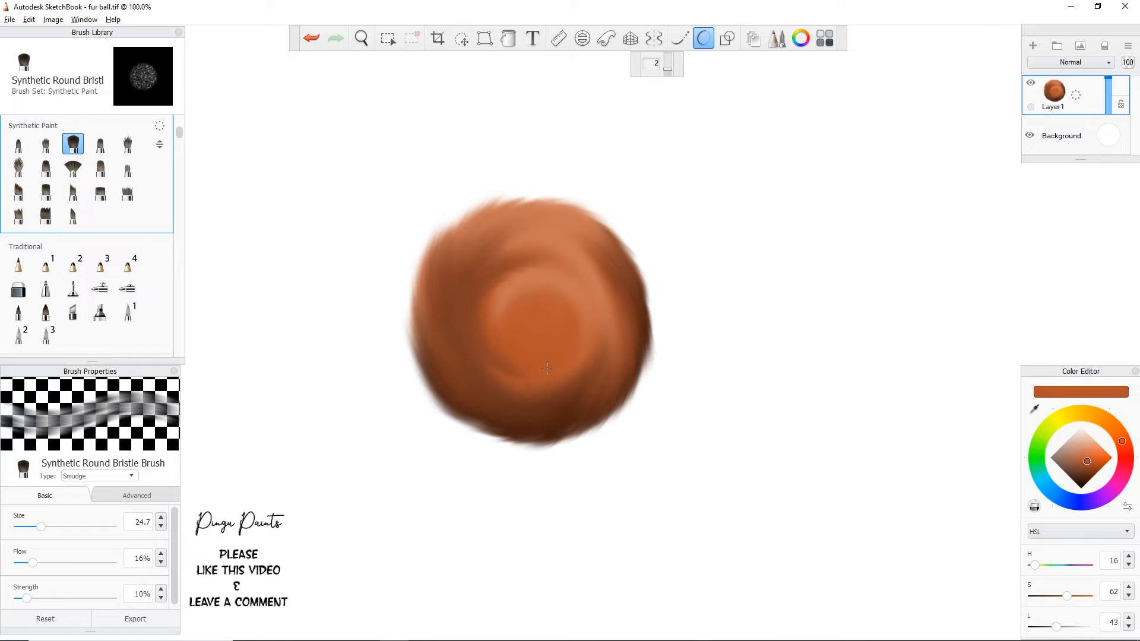
# Smudge the orange centre outward into the surrounding bands to blend the inner rings together.
pyautogui.moveTo(516, 346)
pyautogui.mouseDown()
pyautogui.moveTo(512, 276)
pyautogui.moveTo(514, 345)
pyautogui.moveTo(534, 317)
pyautogui.moveTo(522, 332)
pyautogui.moveTo(566, 322)
pyautogui.moveTo(535, 321)
pyautogui.moveTo(597, 359)
pyautogui.moveTo(554, 303)
pyautogui.moveTo(583, 371)
pyautogui.moveTo(569, 327)
pyautogui.moveTo(494, 426)
pyautogui.moveTo(537, 386)
pyautogui.moveTo(551, 389)
pyautogui.moveTo(526, 382)
pyautogui.moveTo(540, 387)
pyautogui.moveTo(516, 344)
pyautogui.moveTo(533, 368)
pyautogui.moveTo(533, 330)
pyautogui.moveTo(581, 263)
pyautogui.moveTo(519, 298)
pyautogui.moveTo(599, 309)
pyautogui.moveTo(537, 287)
pyautogui.moveTo(611, 327)
pyautogui.moveTo(554, 283)
pyautogui.moveTo(602, 340)
pyautogui.moveTo(532, 259)
pyautogui.moveTo(501, 278)
pyautogui.moveTo(566, 311)
pyautogui.moveTo(572, 296)
pyautogui.moveTo(594, 307)
pyautogui.moveTo(549, 309)
pyautogui.moveTo(526, 292)
pyautogui.moveTo(579, 311)
pyautogui.mouseUp()
pyautogui.moveTo(570, 263); pyautogui.dragTo(621, 344)
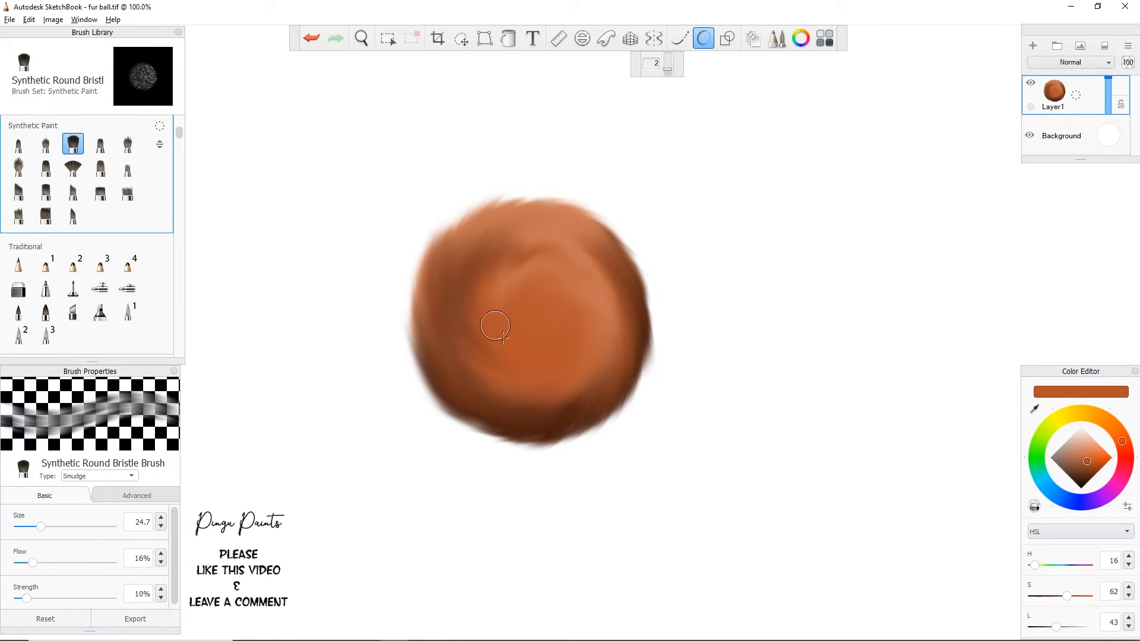
pyautogui.moveTo(500, 308); pyautogui.dragTo(563, 275)
pyautogui.moveTo(528, 399)
pyautogui.mouseDown()
pyautogui.moveTo(631, 329)
pyautogui.moveTo(635, 280)
pyautogui.moveTo(570, 217)
pyautogui.mouseUp()
# Reselect the Smudge Coarse Angular Brush and pull fur strokes leftward along the circle's bottom and lower-left edge.
pyautogui.scroll(-3, 172, 160)
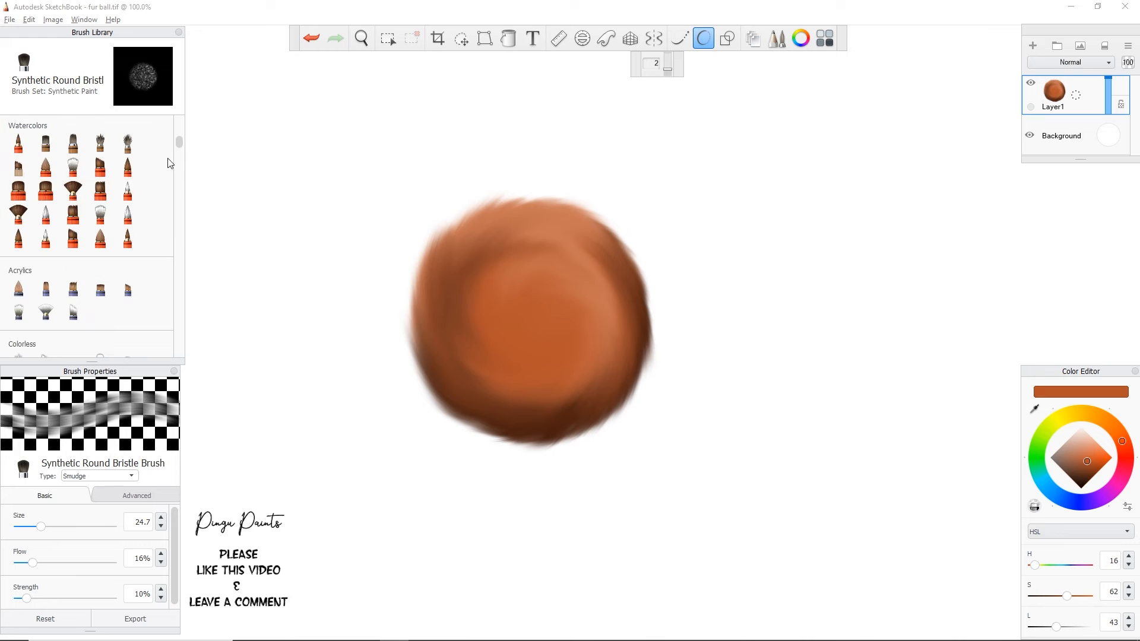
pyautogui.scroll(-3, 181, 157)
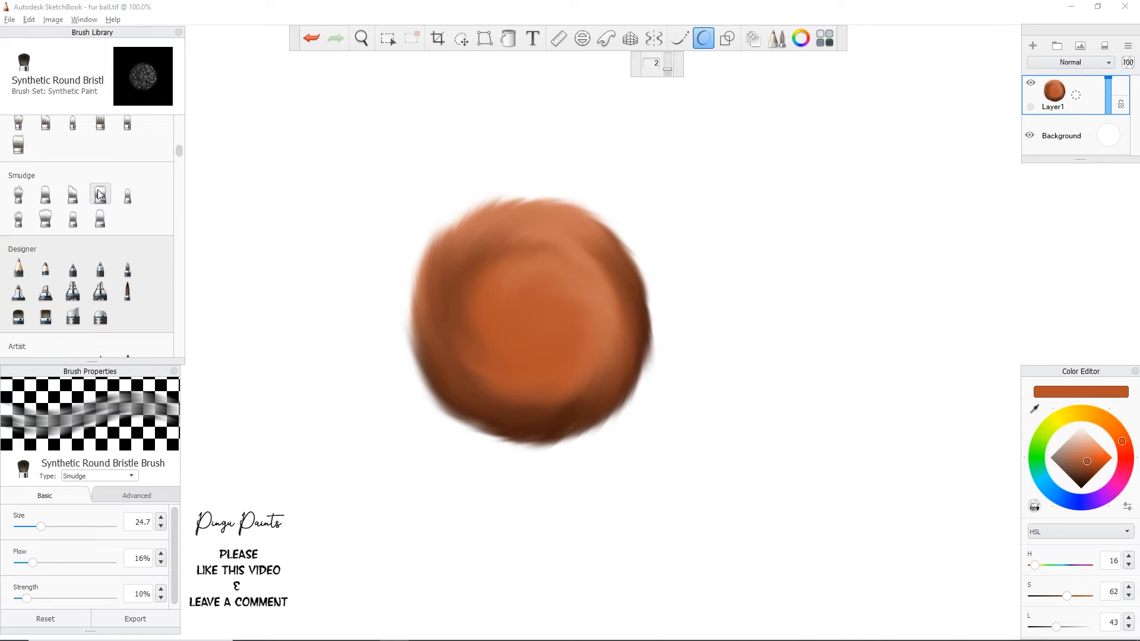
pyautogui.click(73, 194)
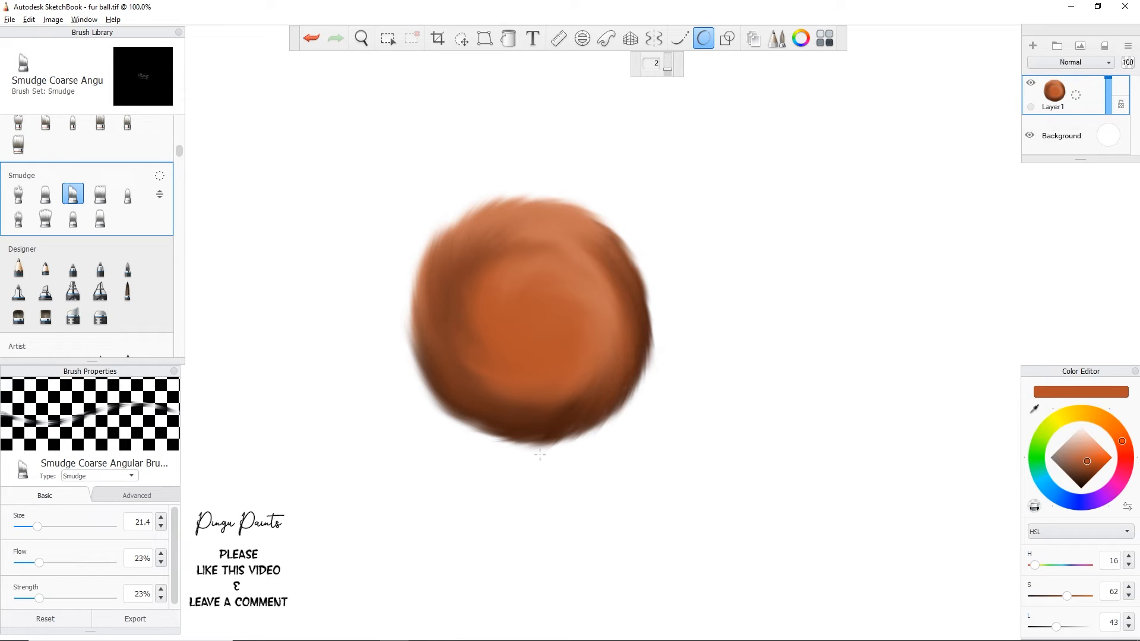
pyautogui.moveTo(543, 435); pyautogui.dragTo(488, 440)
pyautogui.moveTo(511, 423)
pyautogui.mouseDown()
pyautogui.moveTo(472, 431)
pyautogui.moveTo(416, 398)
pyautogui.mouseUp()
# Pull longer fur tufts upward and outward along the ball's left, upper-left and lower-left edges.
pyautogui.scroll(5, 473, 330)
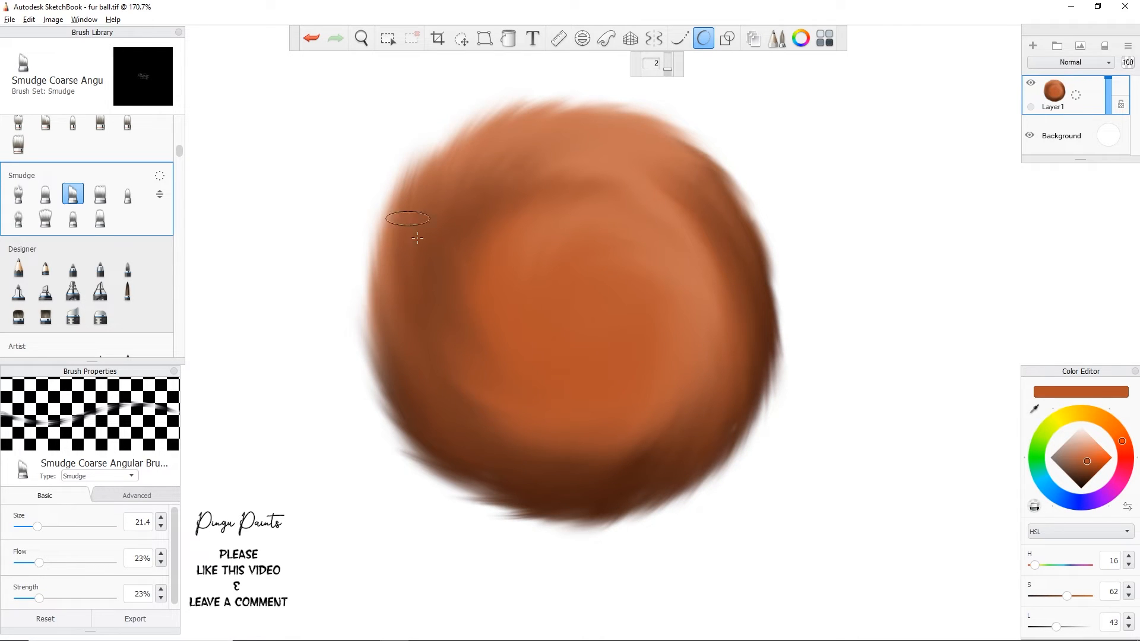
pyautogui.moveTo(393, 354); pyautogui.dragTo(366, 295)
pyautogui.moveTo(383, 333); pyautogui.dragTo(357, 252)
pyautogui.moveTo(393, 300); pyautogui.dragTo(374, 205)
pyautogui.moveTo(384, 271); pyautogui.dragTo(374, 202)
pyautogui.moveTo(420, 233)
pyautogui.mouseDown()
pyautogui.moveTo(453, 111)
pyautogui.moveTo(418, 218)
pyautogui.moveTo(439, 135)
pyautogui.mouseUp()
pyautogui.moveTo(422, 271); pyautogui.dragTo(437, 138)
pyautogui.moveTo(426, 238); pyautogui.dragTo(440, 137)
pyautogui.moveTo(436, 185); pyautogui.dragTo(436, 135)
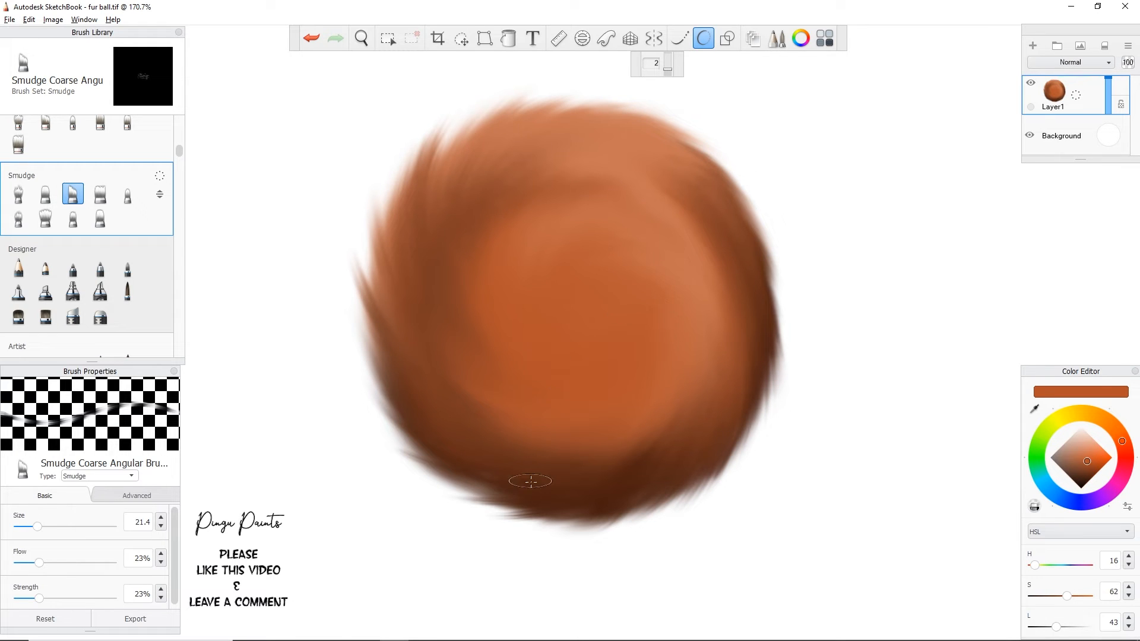
pyautogui.moveTo(439, 469)
pyautogui.mouseDown()
pyautogui.moveTo(396, 438)
pyautogui.moveTo(377, 397)
pyautogui.mouseUp()
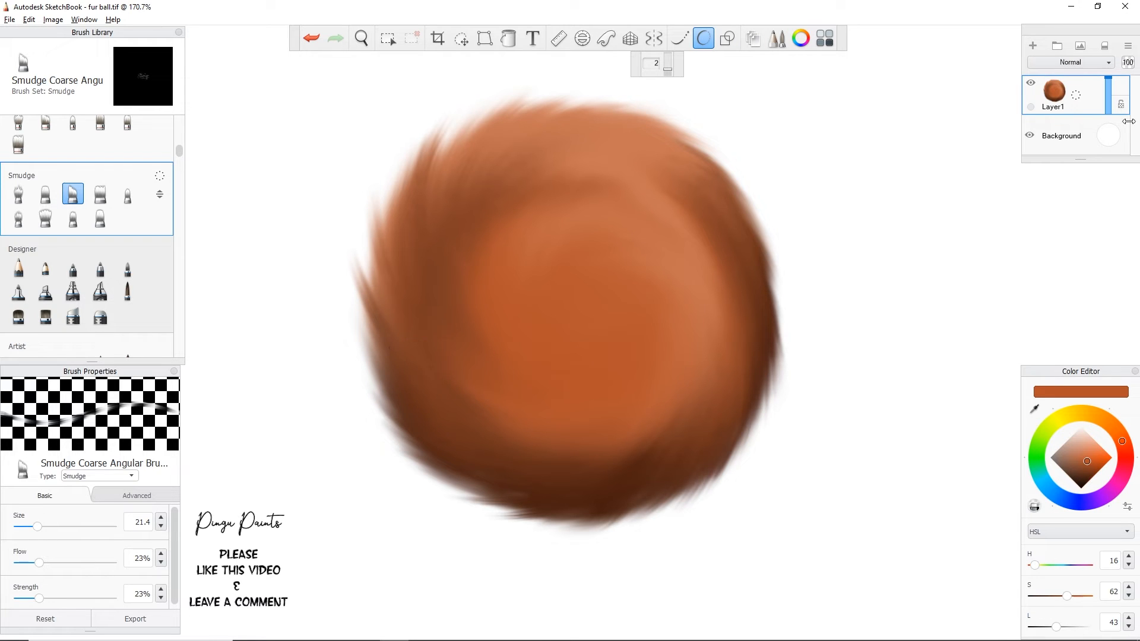
# Duplicate the fur ball layer and scale the copy down to sit inside the original.
pyautogui.click(1128, 47)
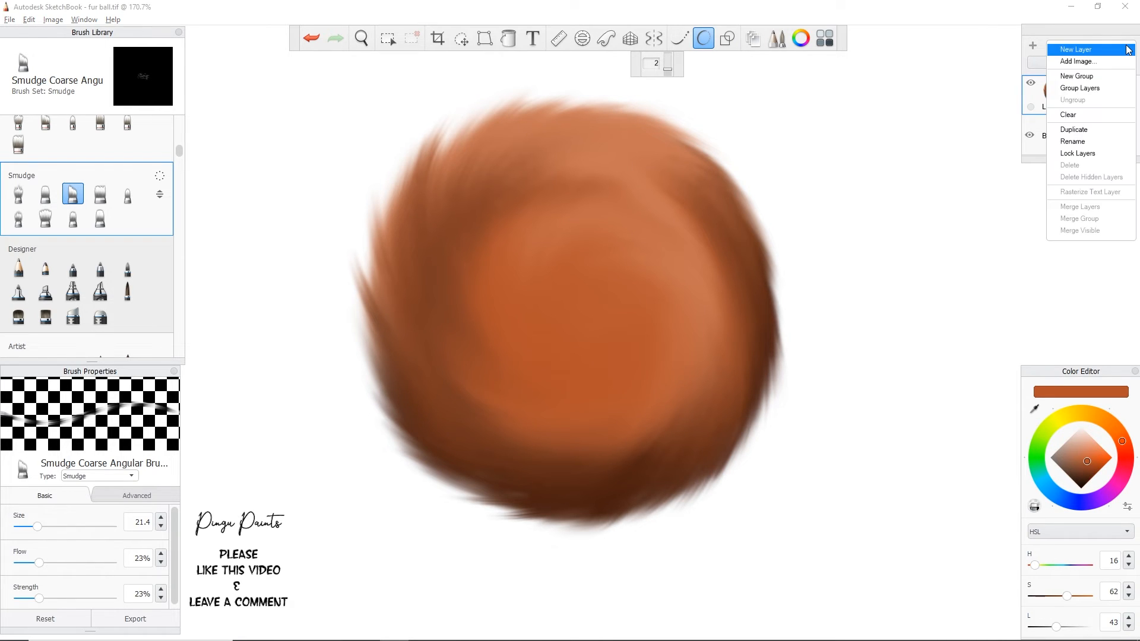
pyautogui.click(1097, 129)
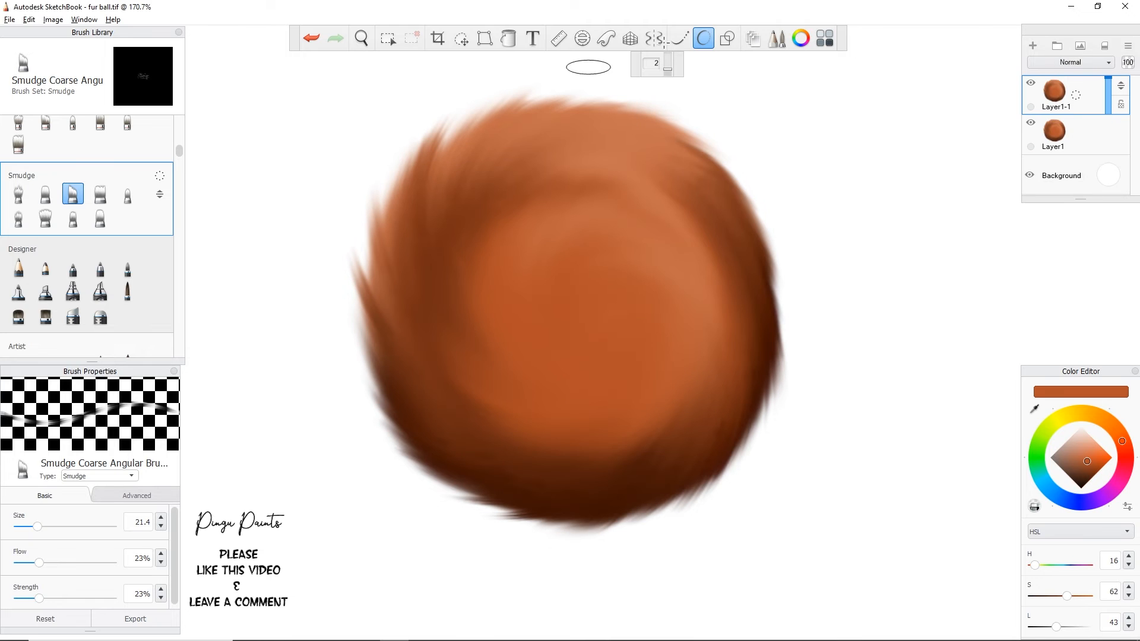
pyautogui.click(462, 41)
pyautogui.click(681, 64)
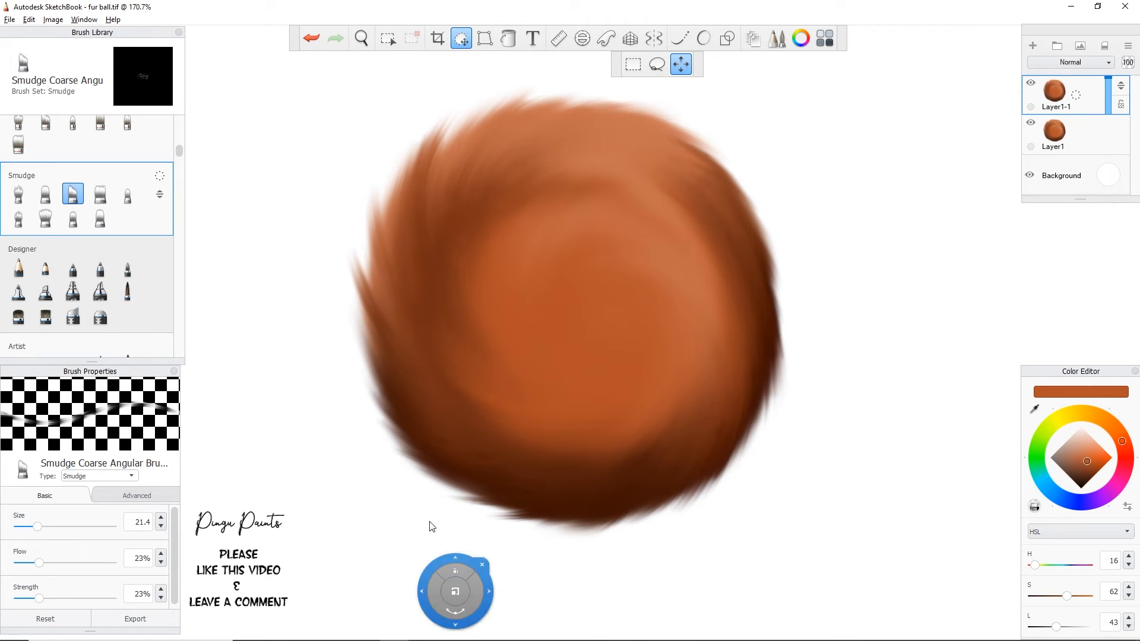
pyautogui.moveTo(499, 435); pyautogui.dragTo(515, 633)
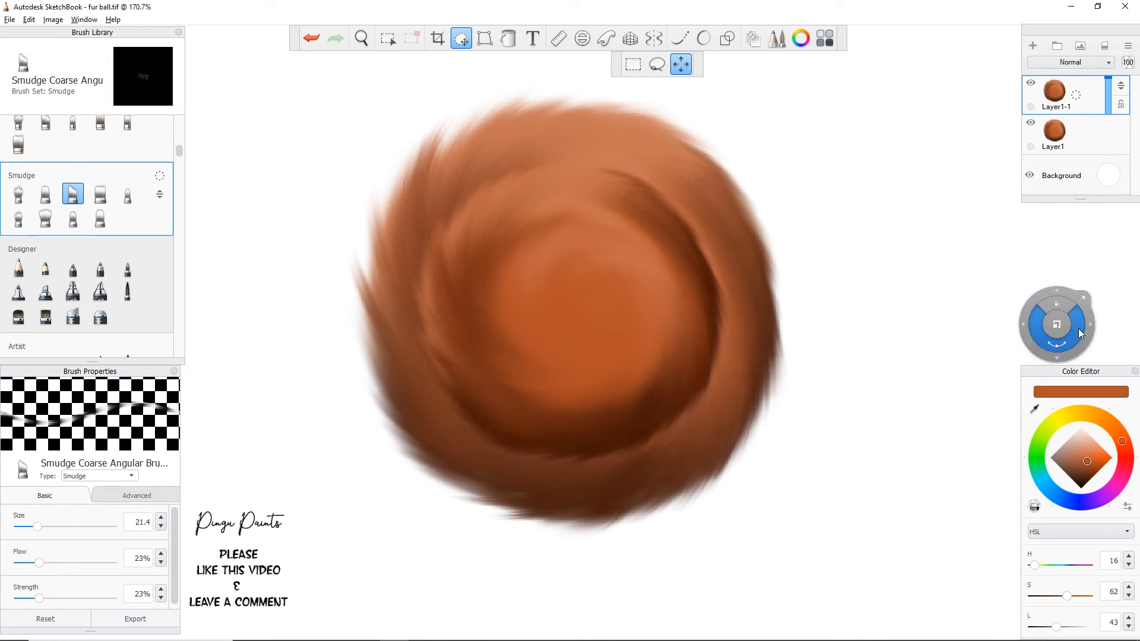
# Duplicate the reduced copy's layer and scale the new copy down further to form a smaller inner fur ring.
pyautogui.click(1128, 47)
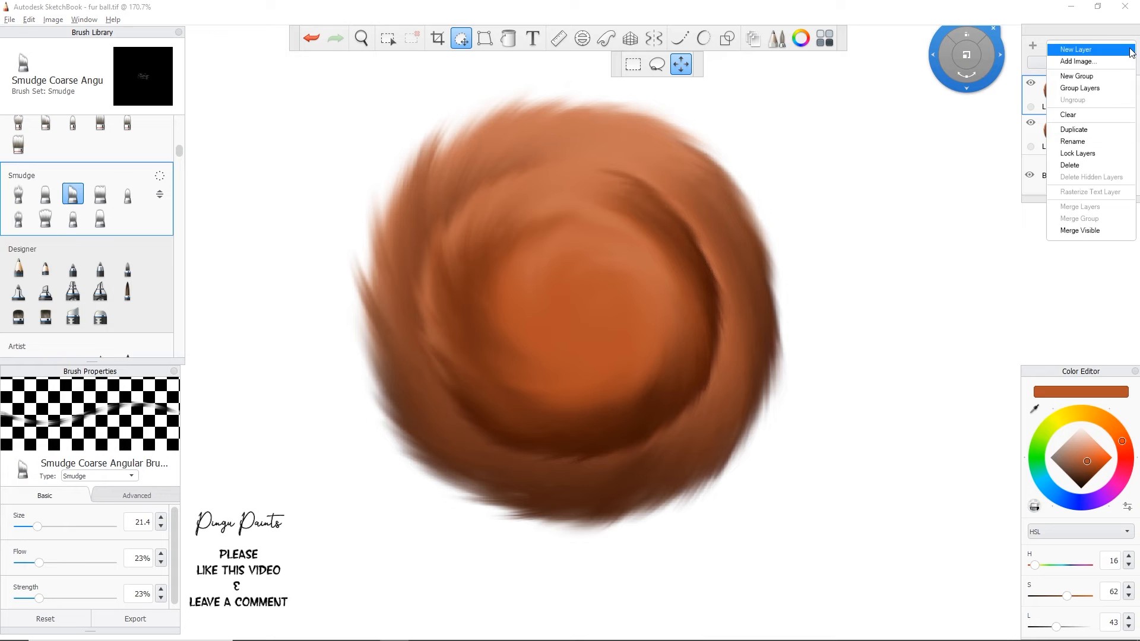
pyautogui.click(1081, 129)
pyautogui.click(461, 39)
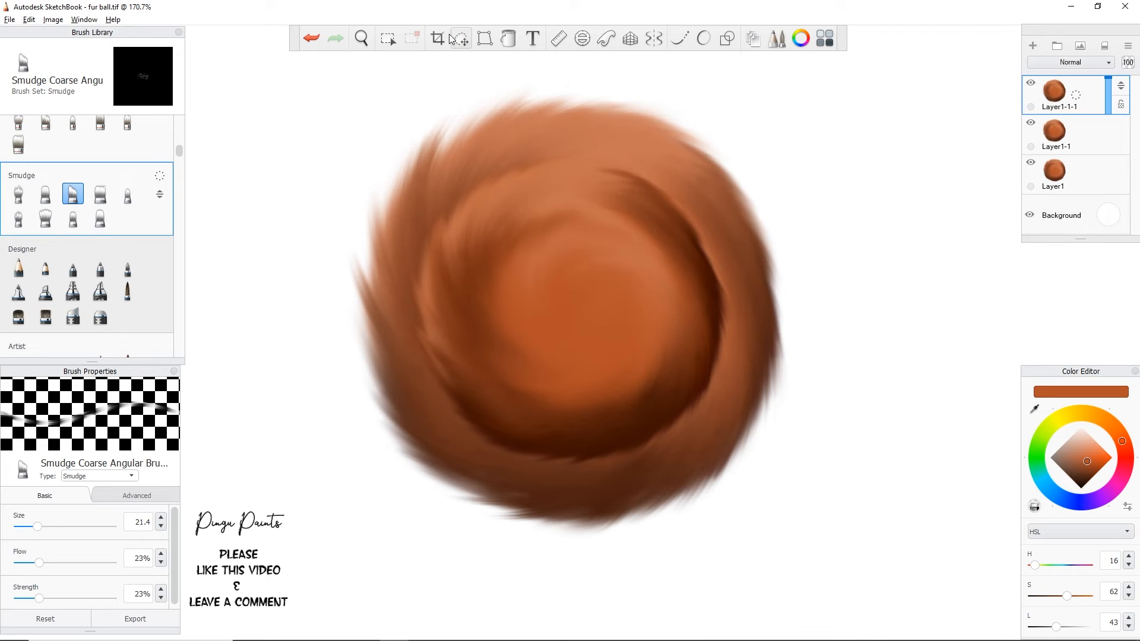
pyautogui.moveTo(514, 92); pyautogui.dragTo(698, 90)
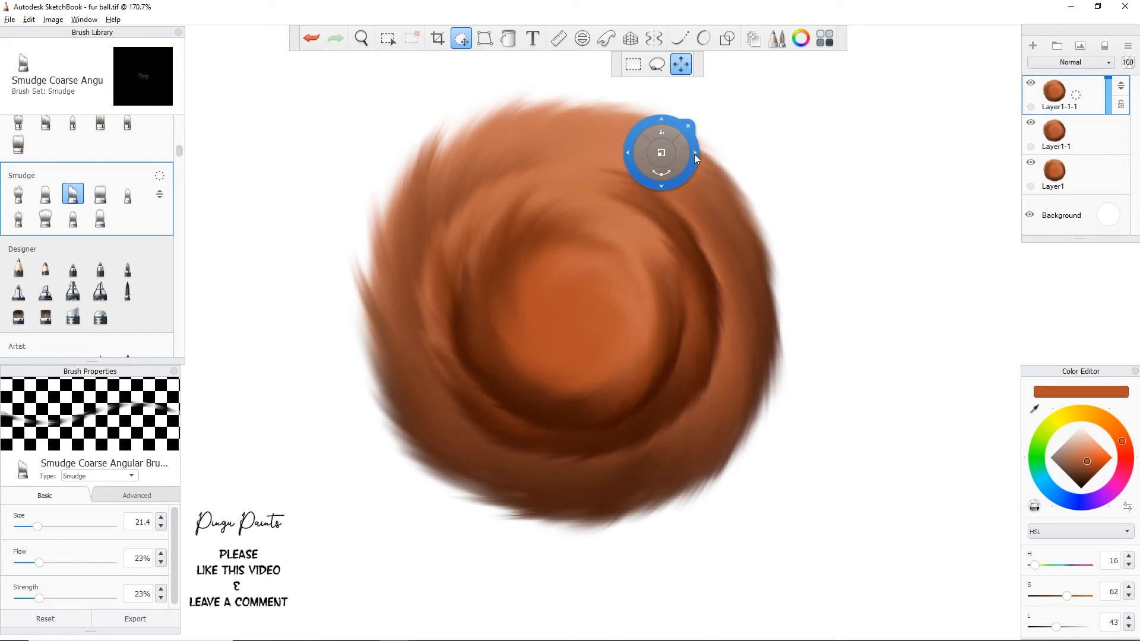
pyautogui.moveTo(695, 156); pyautogui.dragTo(948, 155)
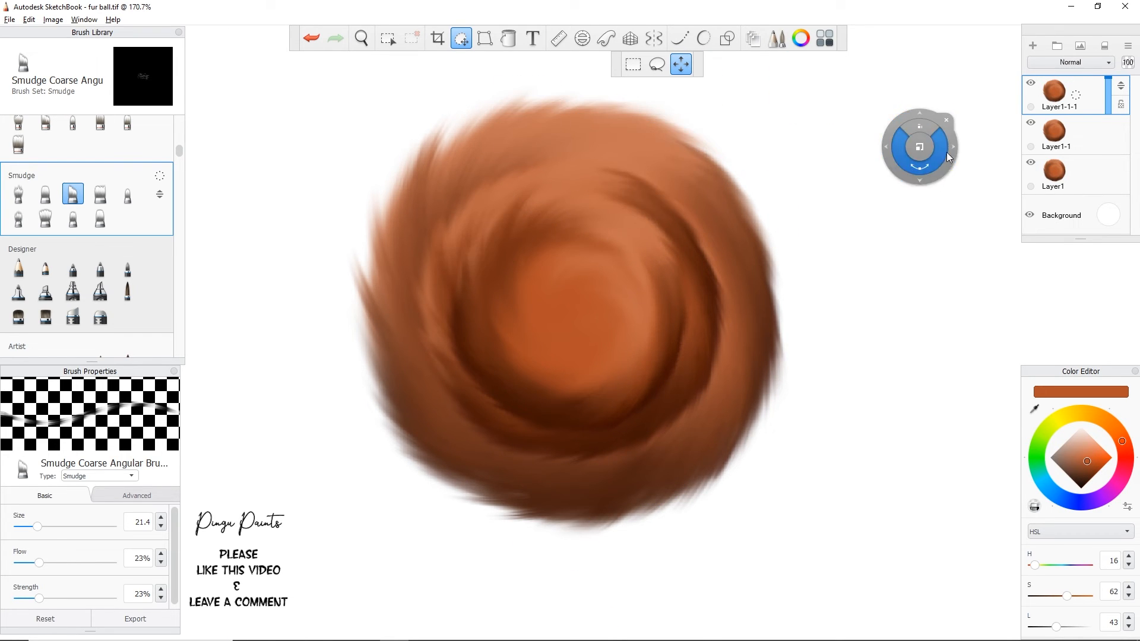
# Enlarge and reposition the middle fur ring on Layer1-1 to widen it within the outer ball.
pyautogui.click(1063, 134)
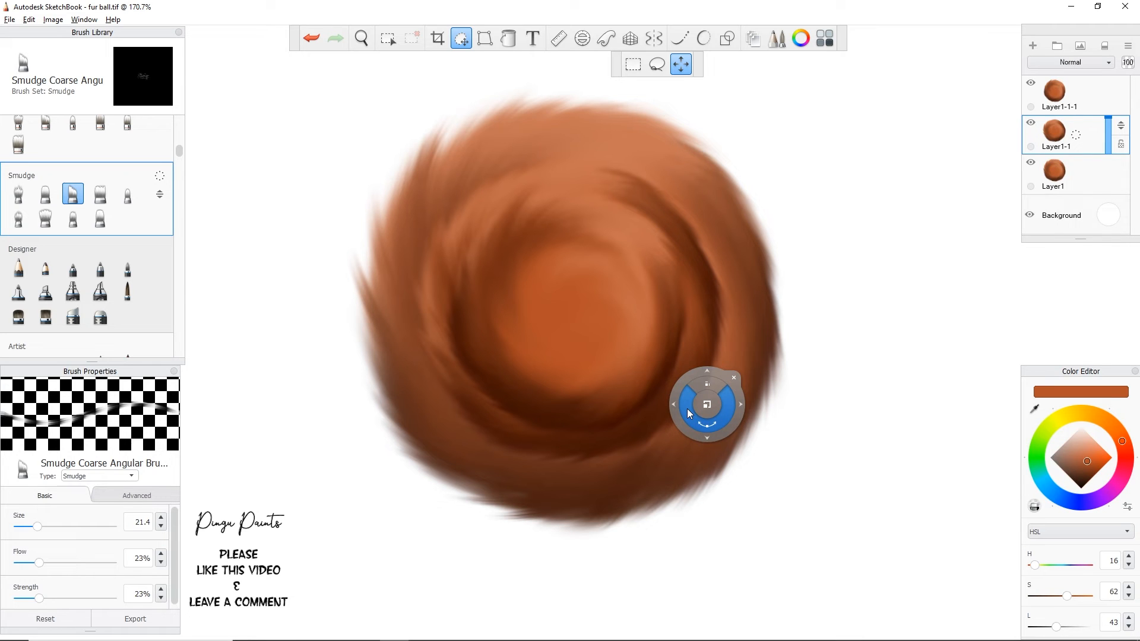
pyautogui.moveTo(684, 408); pyautogui.dragTo(728, 372)
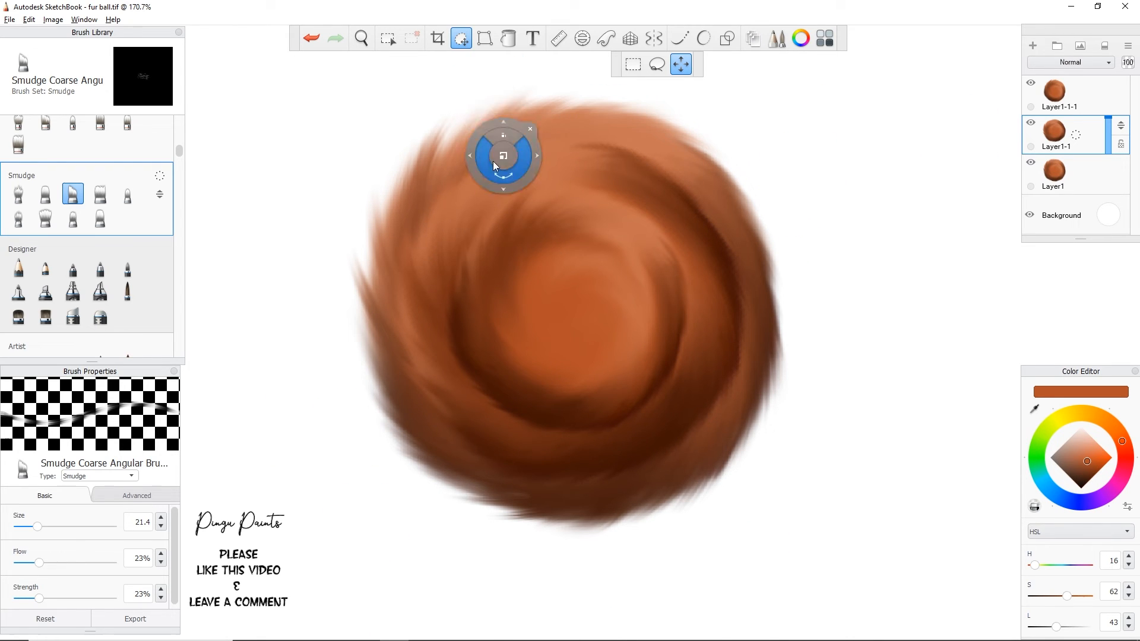
pyautogui.click(462, 38)
# Duplicate Layer1-1-1 and scale the copy down to form the smallest fur ring at the ball's centre.
pyautogui.click(1071, 104)
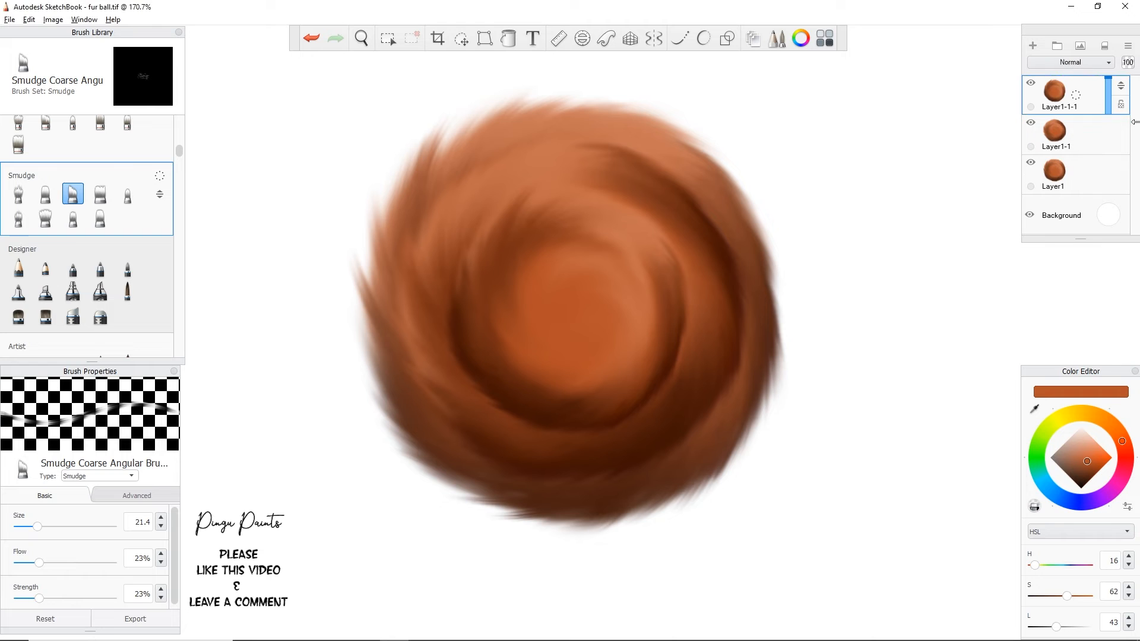
pyautogui.click(1128, 45)
pyautogui.click(1071, 131)
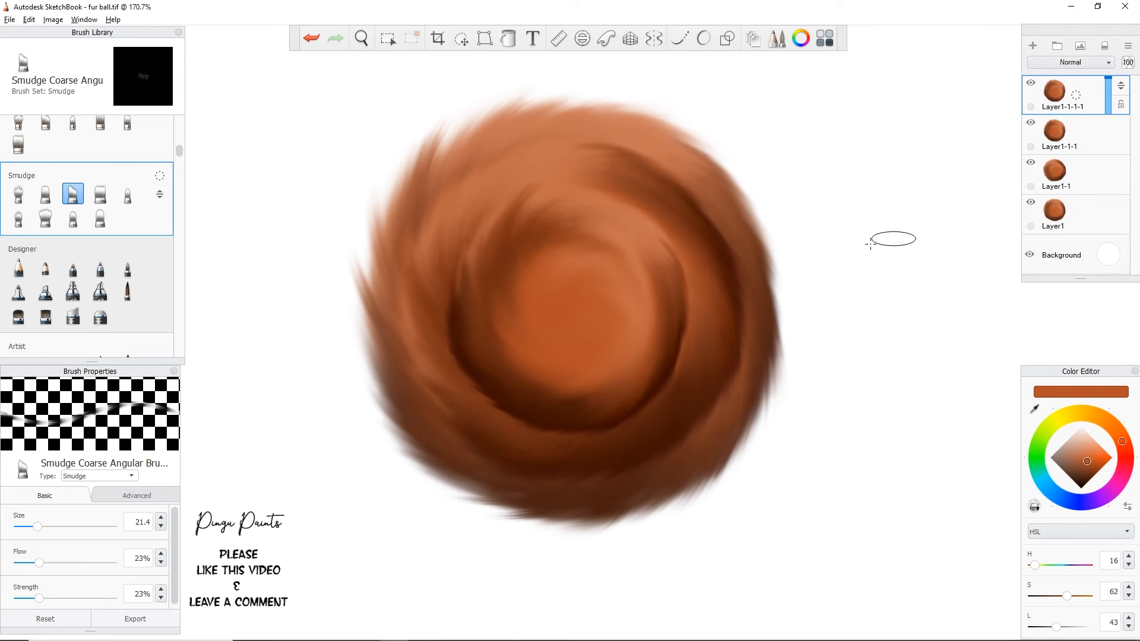
pyautogui.click(462, 41)
pyautogui.moveTo(509, 336); pyautogui.dragTo(530, 410)
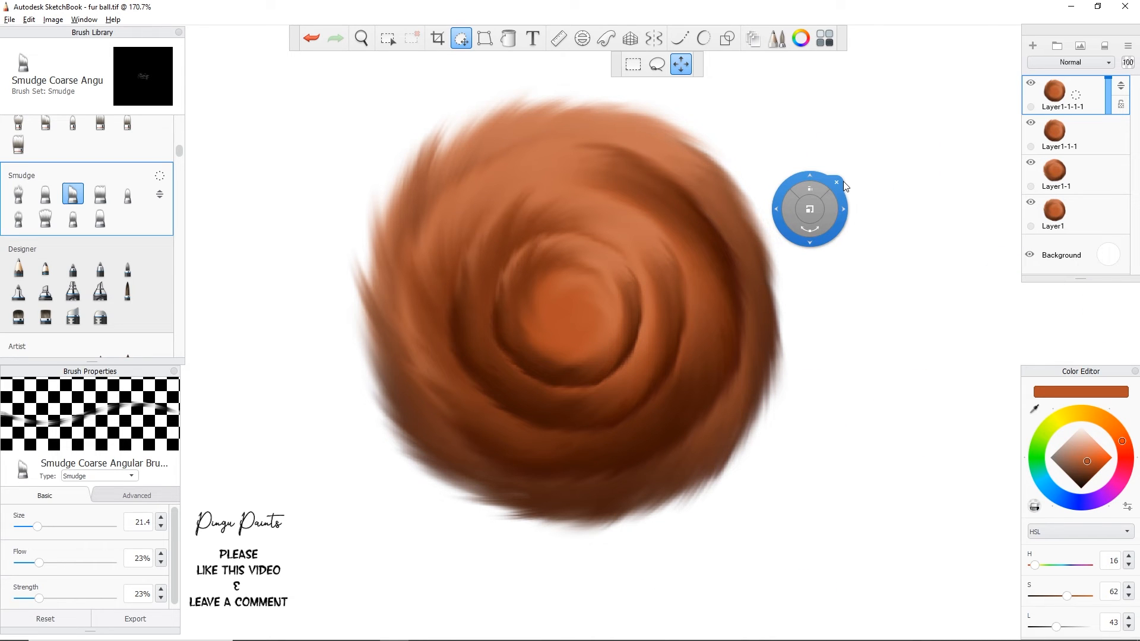
pyautogui.moveTo(470, 122); pyautogui.dragTo(327, 3)
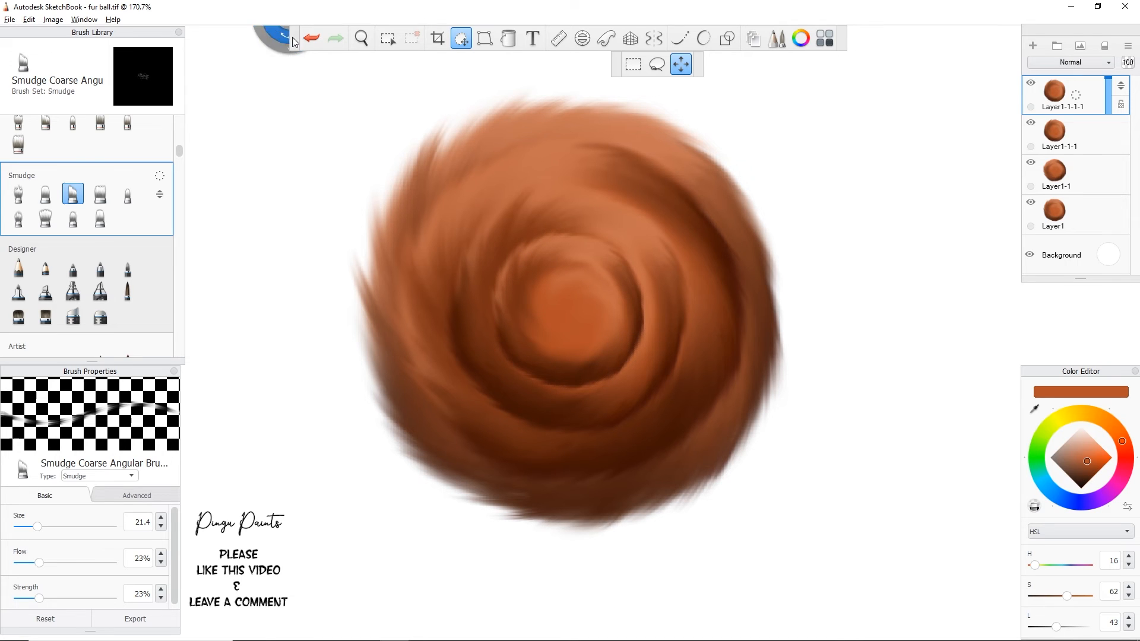
pyautogui.click(462, 38)
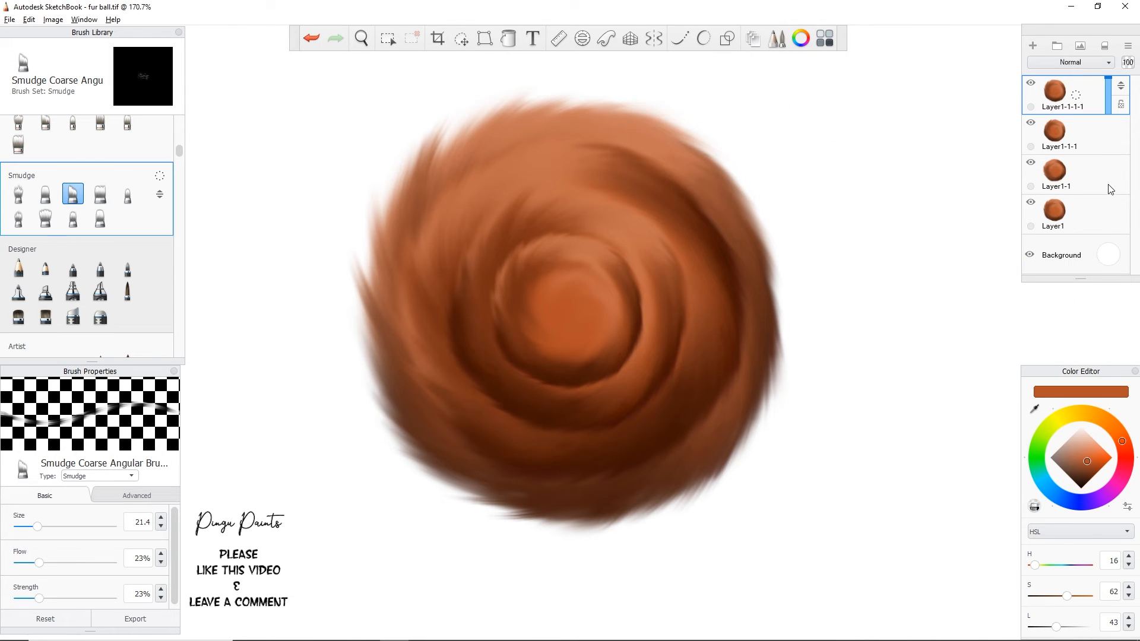
# Smudge the edges of the three inner ring layers into the surrounding fur one layer at a time, undoing the final stroke.
pyautogui.click(1068, 186)
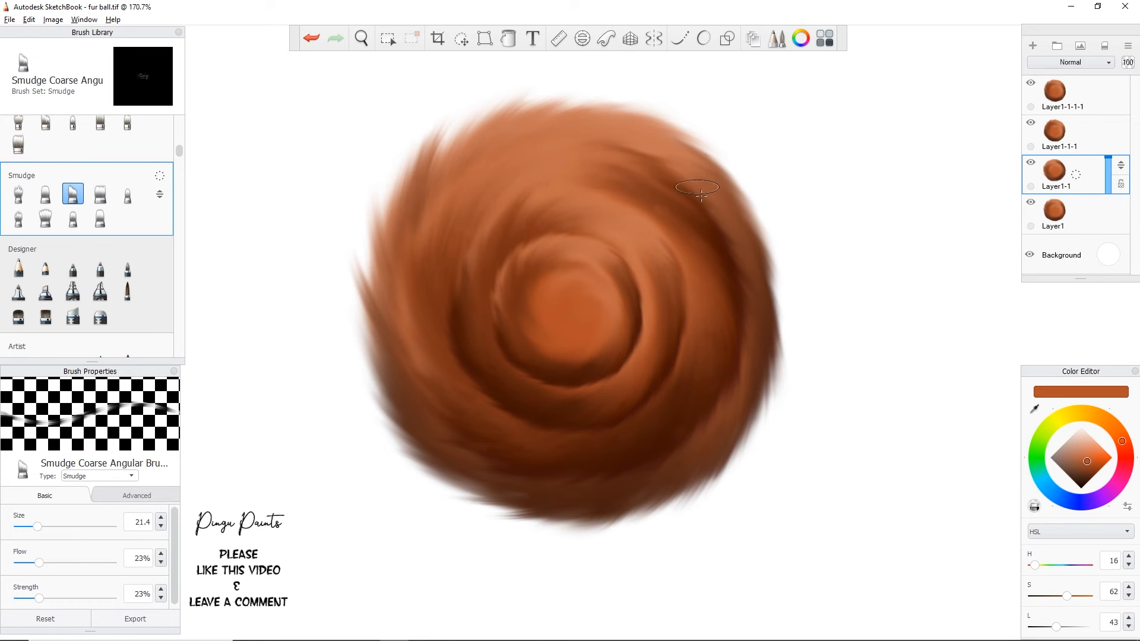
pyautogui.moveTo(756, 385)
pyautogui.mouseDown()
pyautogui.moveTo(720, 373)
pyautogui.moveTo(704, 446)
pyautogui.mouseUp()
pyautogui.click(1080, 130)
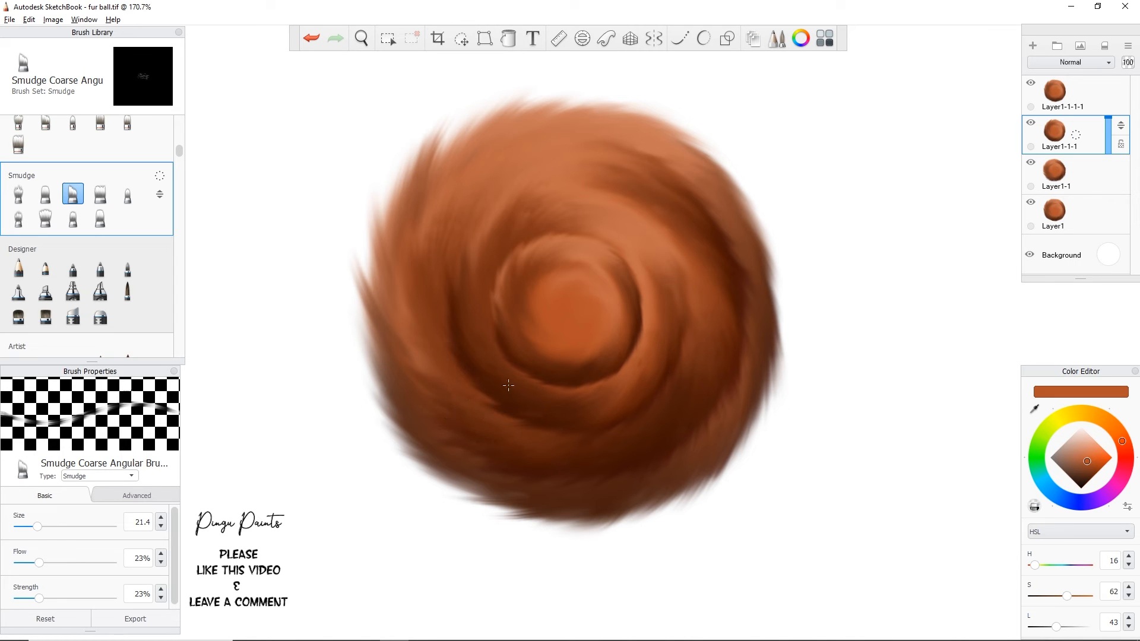
pyautogui.moveTo(477, 347); pyautogui.dragTo(478, 188)
pyautogui.moveTo(555, 407)
pyautogui.mouseDown()
pyautogui.moveTo(452, 405)
pyautogui.moveTo(438, 386)
pyautogui.mouseUp()
pyautogui.moveTo(584, 409); pyautogui.dragTo(502, 389)
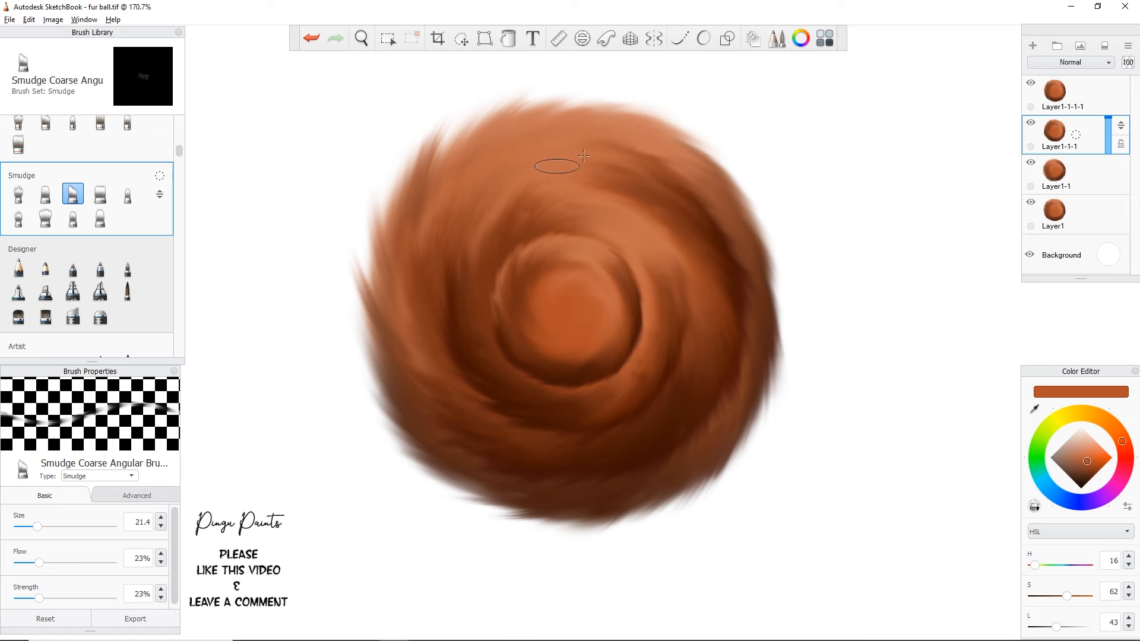
pyautogui.click(1069, 93)
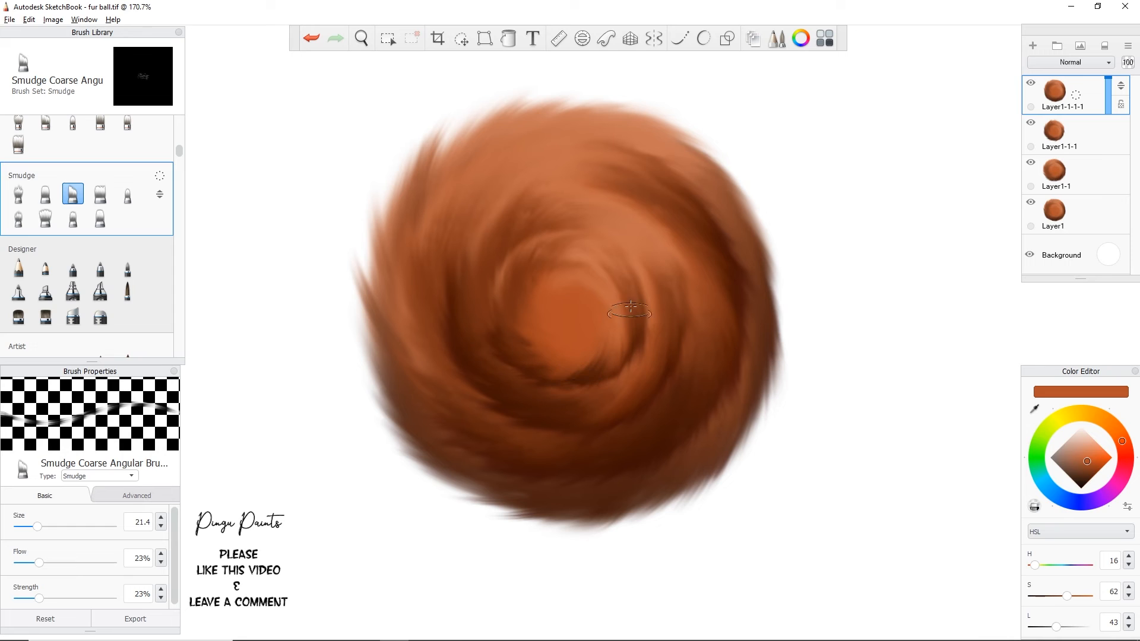
pyautogui.hotkey('ctrl', 'z')
# Select all four fur ring layers and merge them into one.
pyautogui.keyDown('shift'); pyautogui.click(1071, 150); pyautogui.keyUp('shift')
pyautogui.keyDown('shift'); pyautogui.click(1067, 170); pyautogui.keyUp('shift')
pyautogui.keyDown('shift'); pyautogui.click(1065, 219); pyautogui.keyUp('shift')
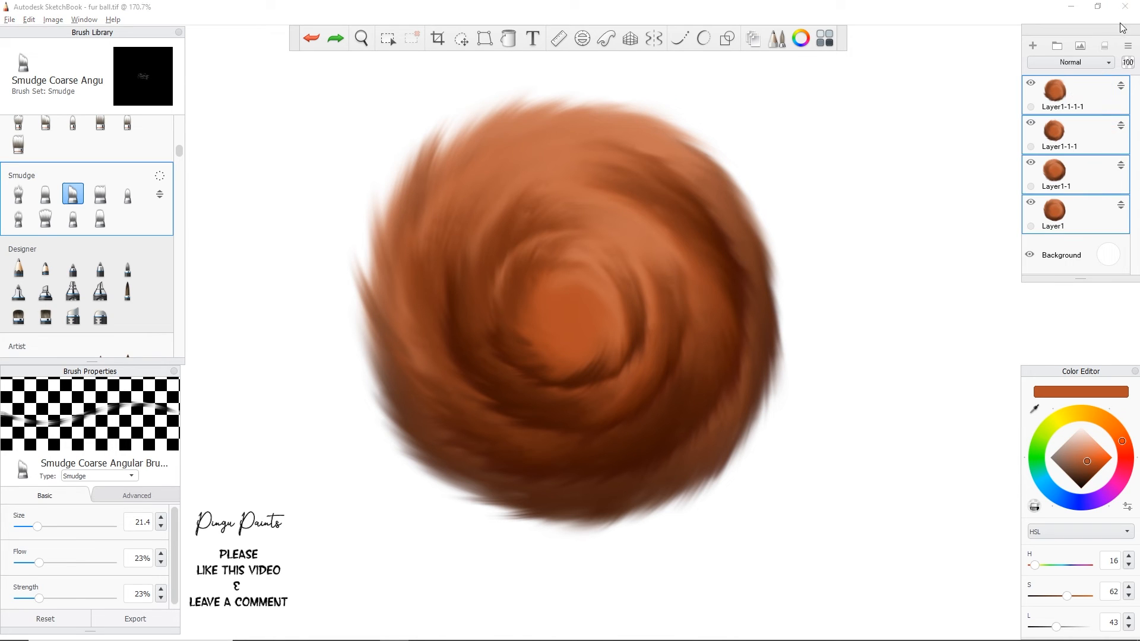
pyautogui.click(1128, 46)
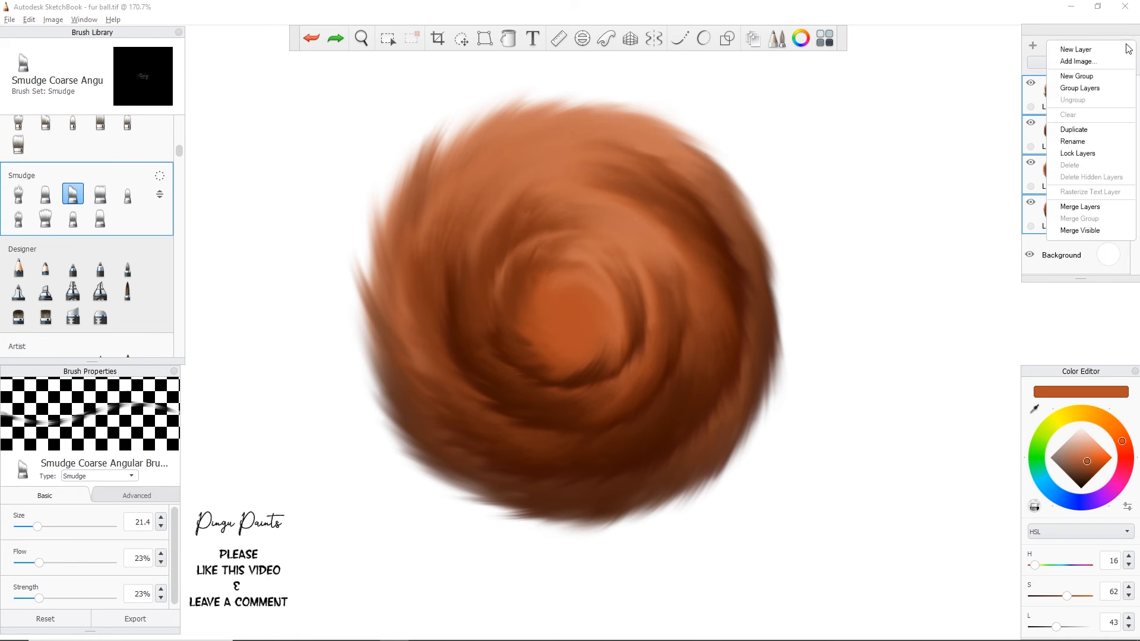
pyautogui.click(1086, 208)
# Blend the inner rings into a soft swirl using the Synthetic Round Bristle Brush at size 31.8, flow 8% and strength 7%.
pyautogui.scroll(-10, 152, 257)
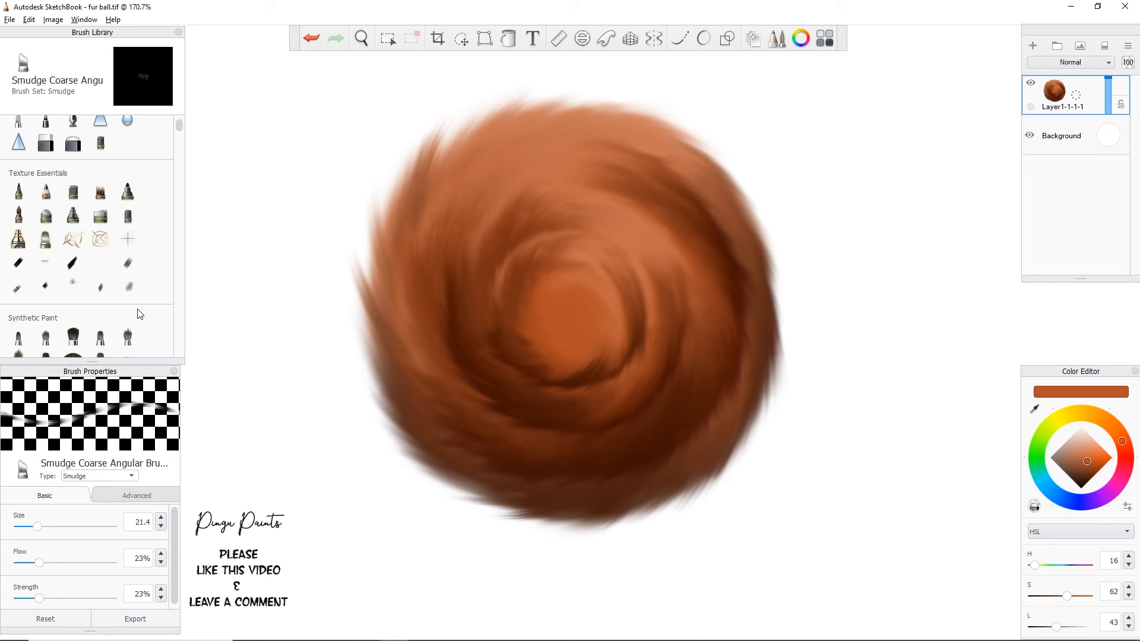
pyautogui.click(73, 337)
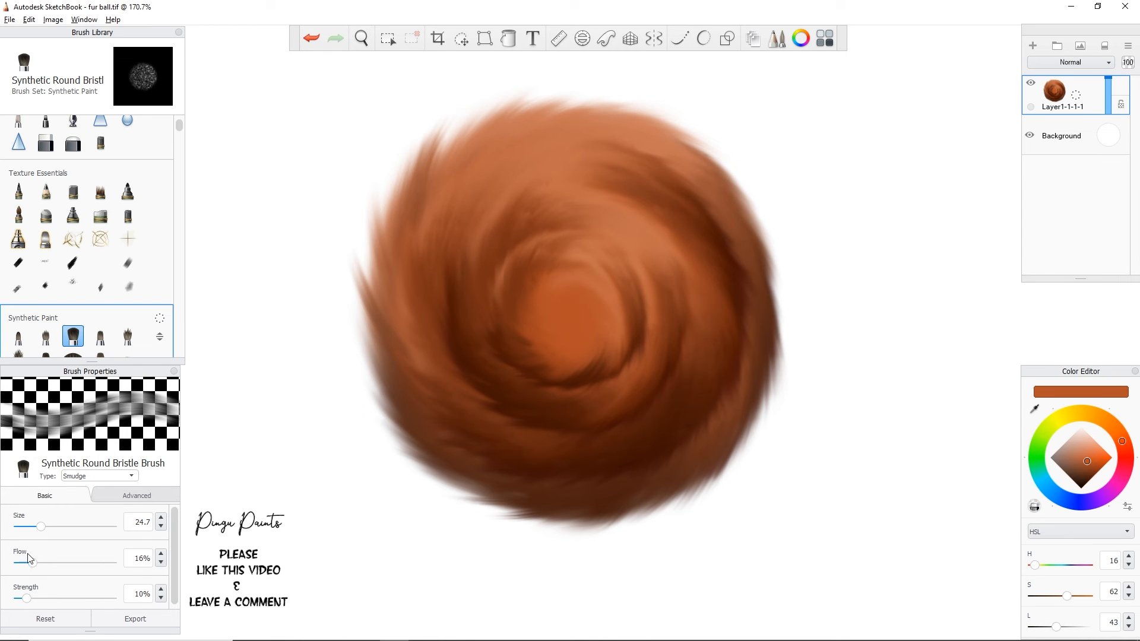
pyautogui.moveTo(30, 559); pyautogui.dragTo(21, 563)
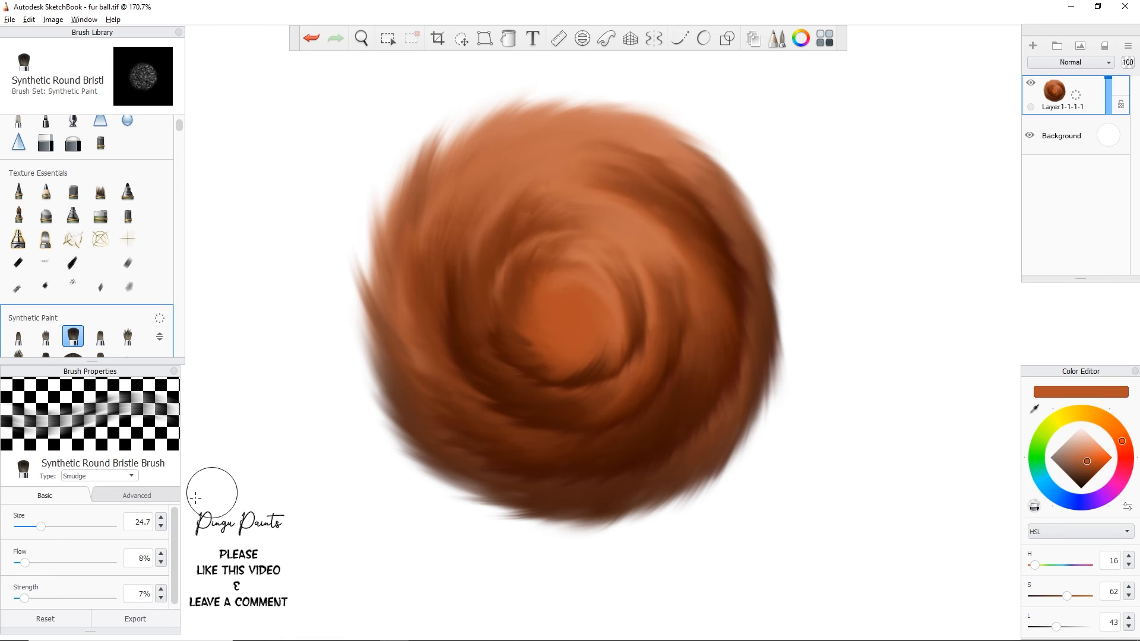
pyautogui.click(47, 527)
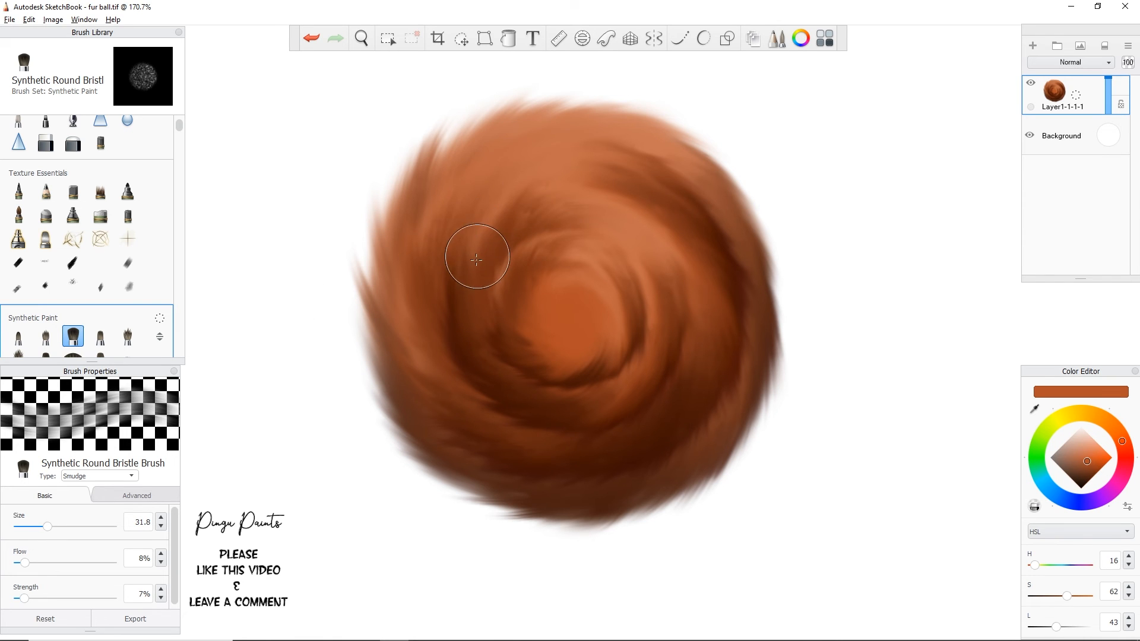
pyautogui.moveTo(630, 189)
pyautogui.mouseDown()
pyautogui.moveTo(595, 169)
pyautogui.moveTo(703, 258)
pyautogui.moveTo(616, 168)
pyautogui.moveTo(727, 310)
pyautogui.moveTo(648, 171)
pyautogui.moveTo(741, 330)
pyautogui.moveTo(744, 392)
pyautogui.moveTo(686, 398)
pyautogui.moveTo(636, 428)
pyautogui.moveTo(496, 438)
pyautogui.moveTo(417, 387)
pyautogui.moveTo(461, 294)
pyautogui.moveTo(443, 265)
pyautogui.moveTo(522, 190)
pyautogui.mouseUp()
pyautogui.moveTo(581, 334)
pyautogui.mouseDown()
pyautogui.moveTo(550, 336)
pyautogui.moveTo(537, 317)
pyautogui.moveTo(549, 300)
pyautogui.moveTo(632, 299)
pyautogui.moveTo(585, 270)
pyautogui.moveTo(615, 372)
pyautogui.moveTo(511, 364)
pyautogui.moveTo(495, 378)
pyautogui.moveTo(595, 324)
pyautogui.moveTo(553, 321)
pyautogui.moveTo(518, 342)
pyautogui.mouseUp()
pyautogui.moveTo(624, 283)
pyautogui.mouseDown()
pyautogui.moveTo(628, 329)
pyautogui.moveTo(616, 344)
pyautogui.moveTo(541, 348)
pyautogui.moveTo(526, 262)
pyautogui.moveTo(464, 316)
pyautogui.moveTo(456, 210)
pyautogui.moveTo(565, 160)
pyautogui.moveTo(488, 243)
pyautogui.moveTo(569, 204)
pyautogui.moveTo(638, 199)
pyautogui.moveTo(690, 290)
pyautogui.moveTo(649, 410)
pyautogui.moveTo(615, 431)
pyautogui.moveTo(527, 411)
pyautogui.moveTo(473, 384)
pyautogui.moveTo(437, 324)
pyautogui.moveTo(453, 182)
pyautogui.mouseUp()
pyautogui.moveTo(650, 318); pyautogui.dragTo(702, 377)
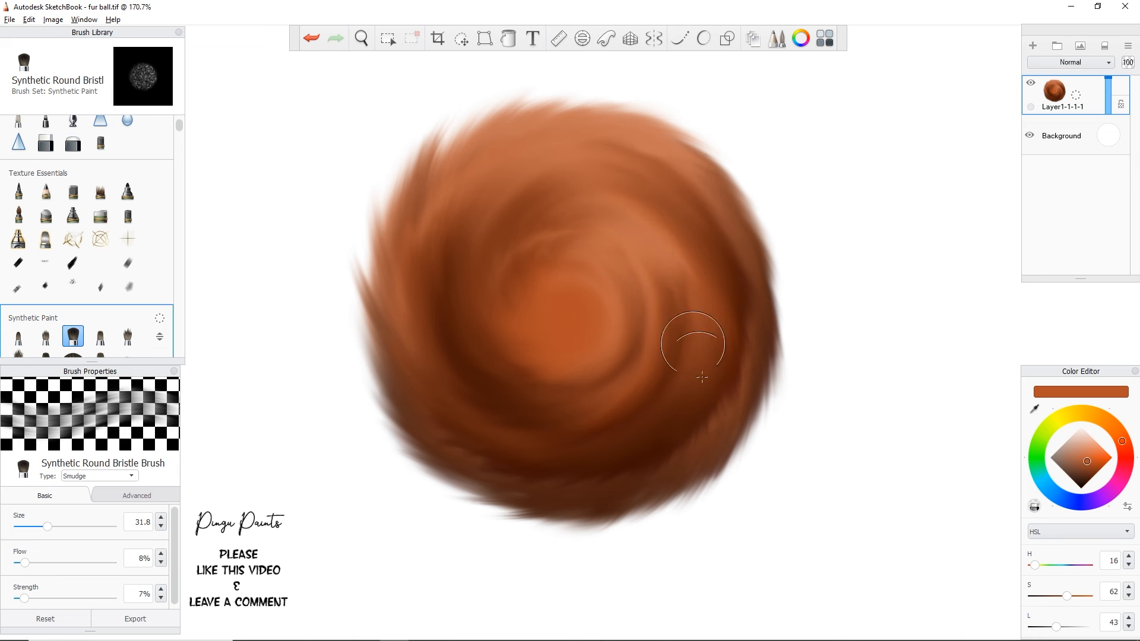
# Smooth the swirl above the ball's centre and along its lower edge with the same bristle brush.
pyautogui.moveTo(641, 250); pyautogui.dragTo(524, 265)
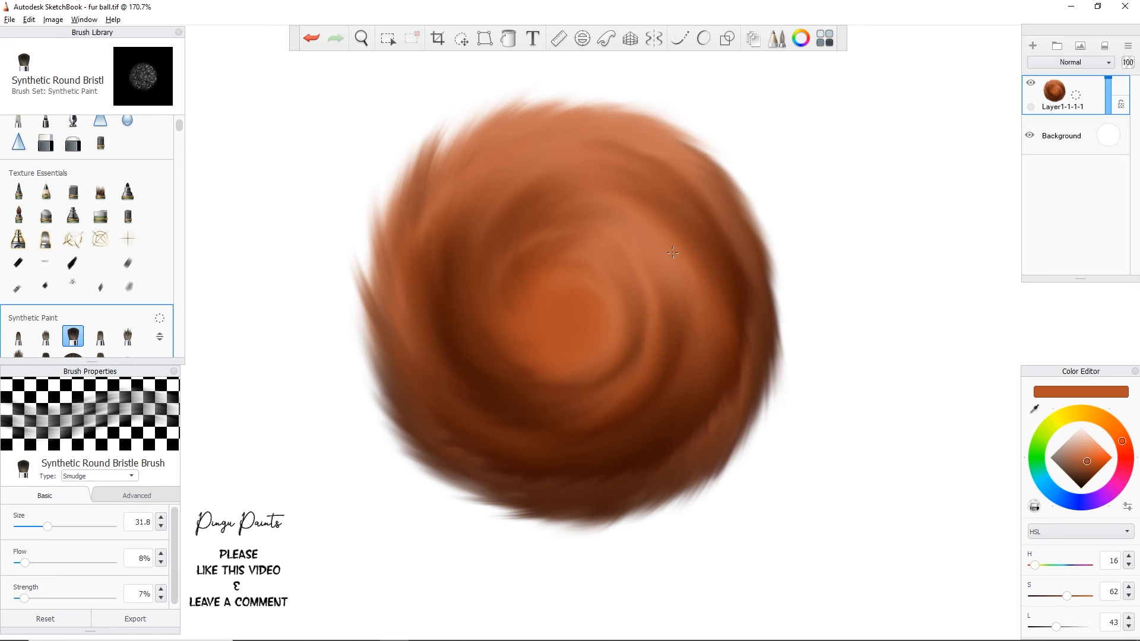
pyautogui.moveTo(416, 430); pyautogui.dragTo(600, 479)
pyautogui.moveTo(484, 487)
pyautogui.mouseDown()
pyautogui.moveTo(451, 463)
pyautogui.moveTo(685, 431)
pyautogui.mouseUp()
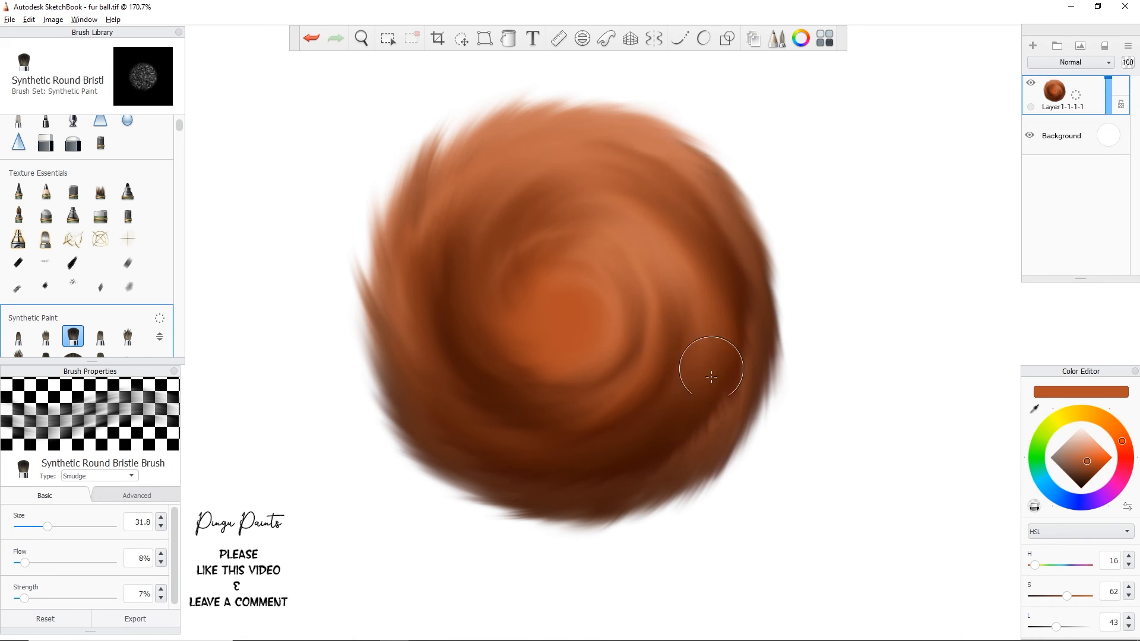
# Add a new layer above the fur and choose a pale peach colour with HSL 17, 48, 72.
pyautogui.click(1033, 48)
pyautogui.click(1085, 445)
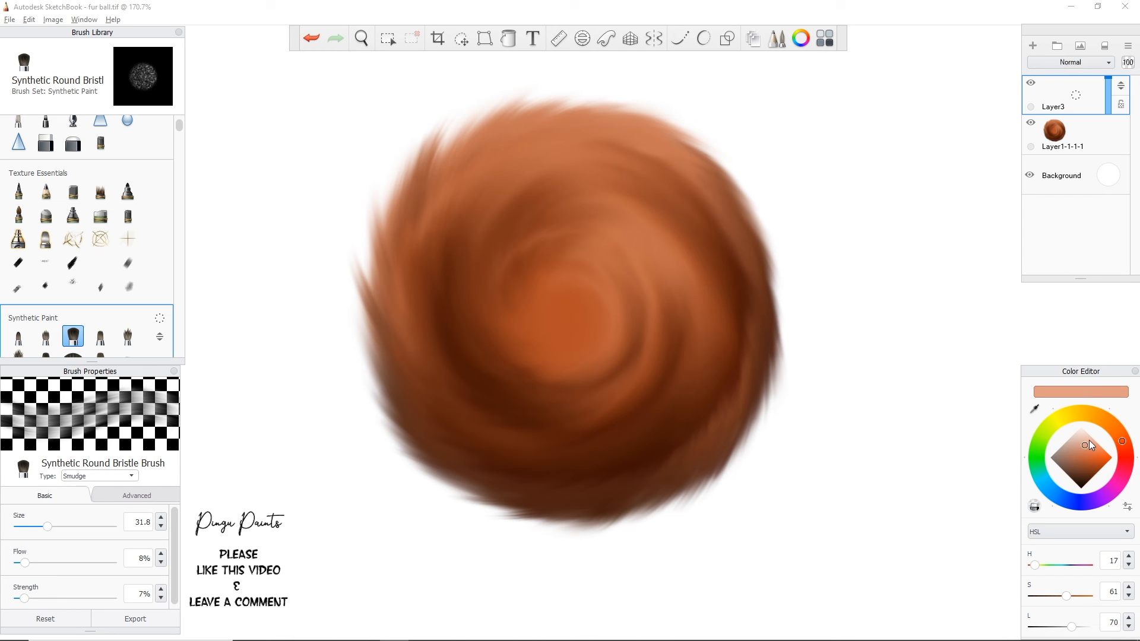
pyautogui.click(1080, 444)
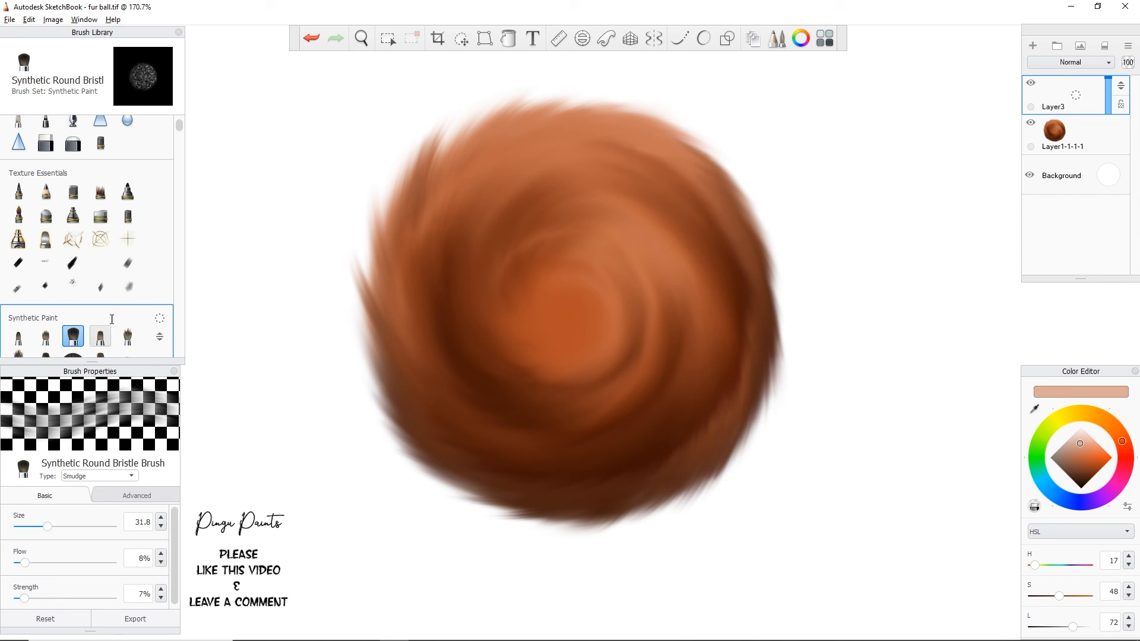
# Choose the Synthetic Web Brush and set its size to 29.2.
pyautogui.click(128, 336)
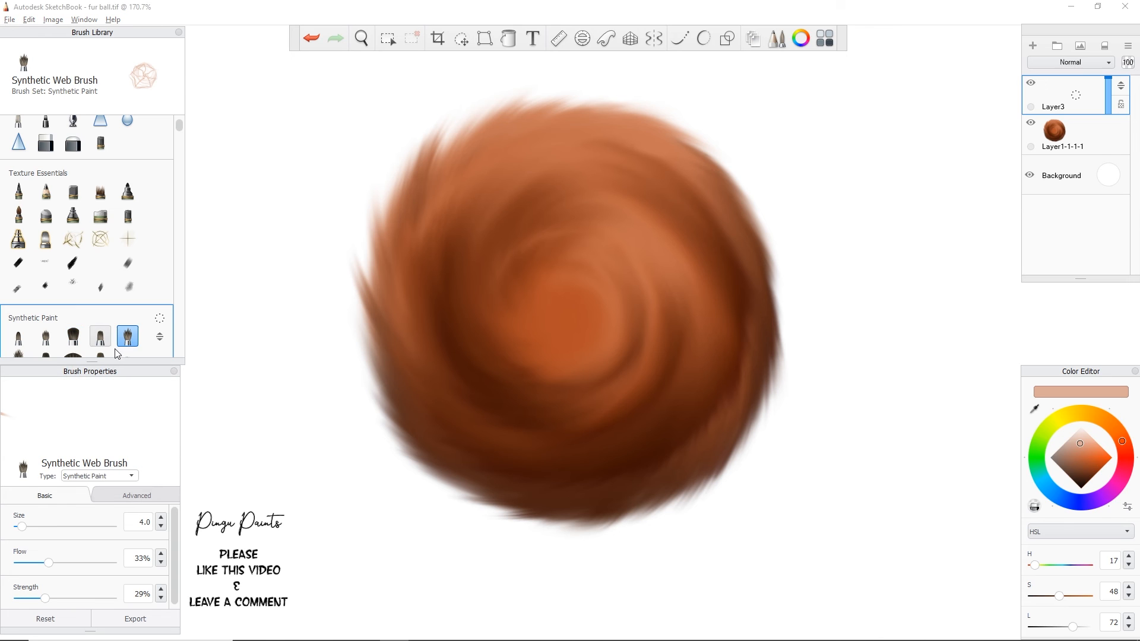
pyautogui.click(101, 337)
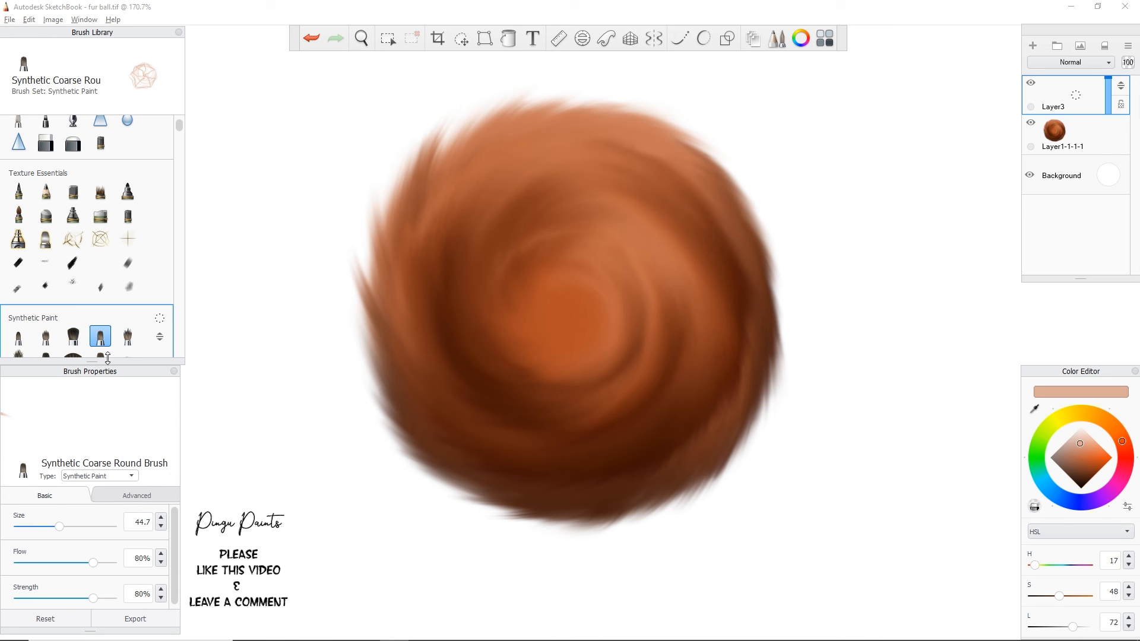
pyautogui.click(178, 137)
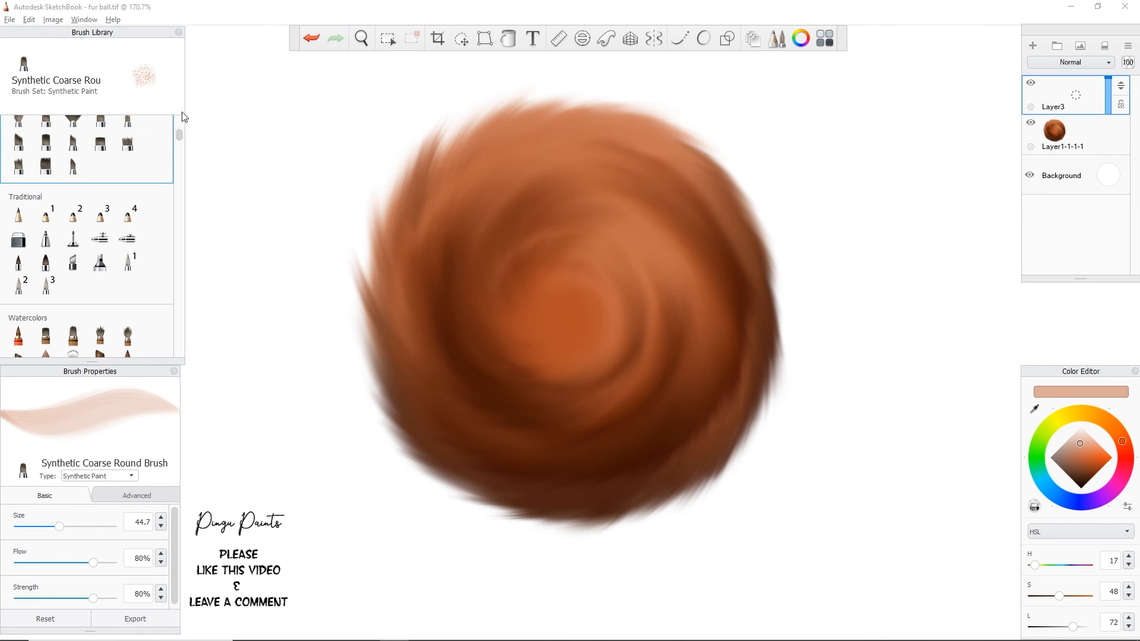
pyautogui.scroll(3, 179, 147)
pyautogui.click(128, 337)
pyautogui.moveTo(66, 527); pyautogui.dragTo(38, 527)
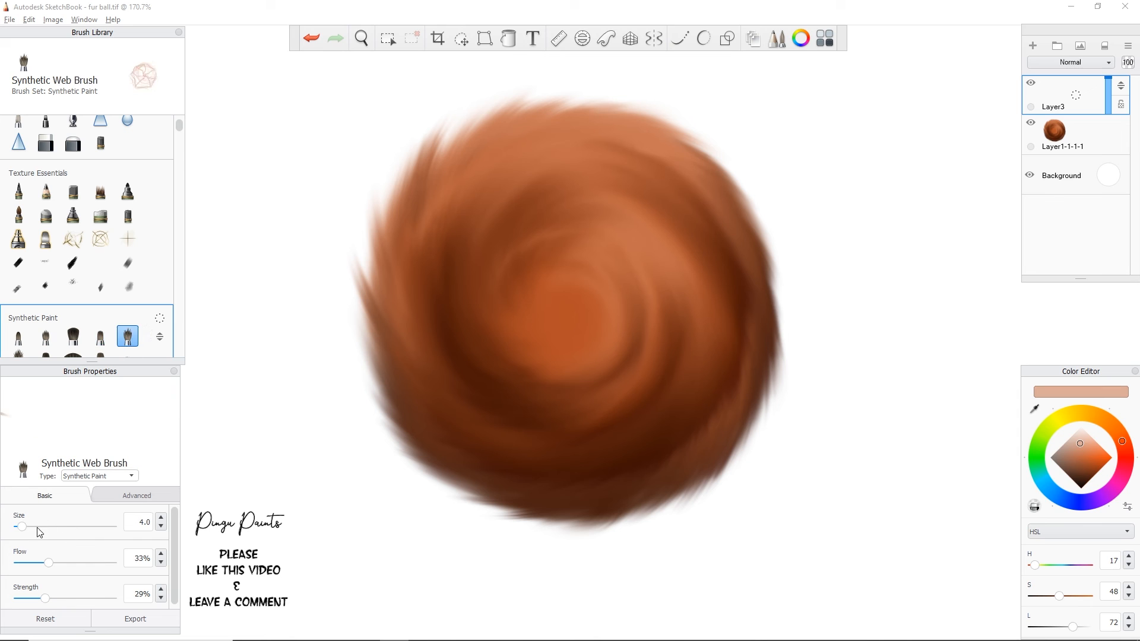
pyautogui.click(46, 528)
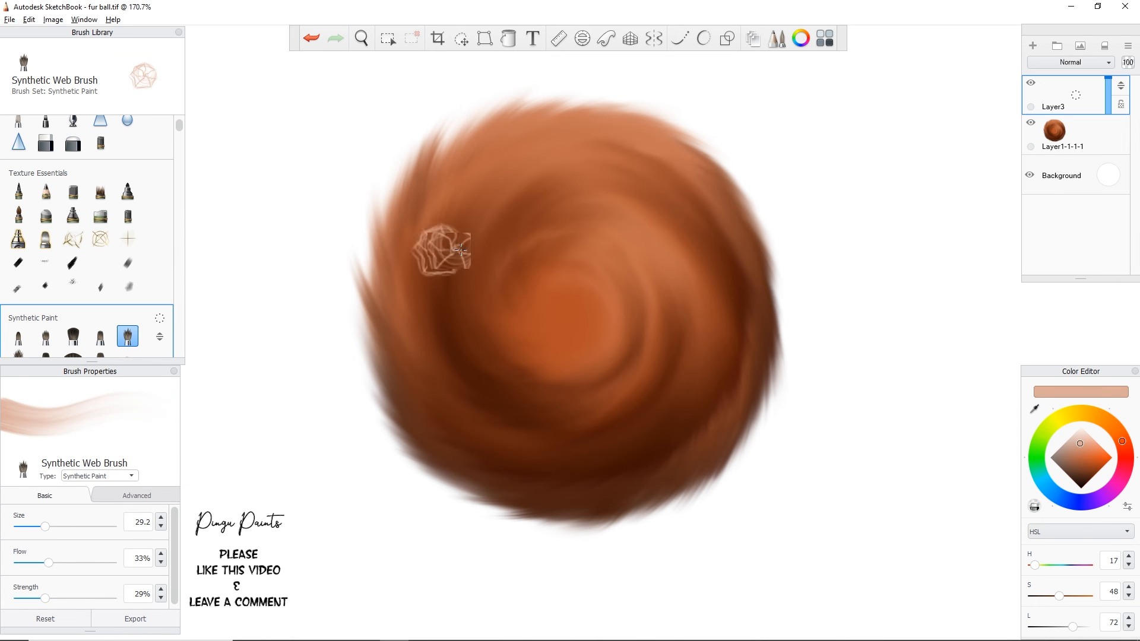
# Paint a broad peach highlight band curving from the ball's left side across its top.
pyautogui.moveTo(429, 274)
pyautogui.mouseDown()
pyautogui.moveTo(440, 219)
pyautogui.moveTo(476, 185)
pyautogui.moveTo(520, 172)
pyautogui.mouseUp()
pyautogui.moveTo(429, 272)
pyautogui.mouseDown()
pyautogui.moveTo(499, 176)
pyautogui.moveTo(653, 159)
pyautogui.mouseUp()
pyautogui.moveTo(484, 199)
pyautogui.mouseDown()
pyautogui.moveTo(523, 165)
pyautogui.moveTo(629, 179)
pyautogui.mouseUp()
pyautogui.moveTo(533, 164); pyautogui.dragTo(645, 191)
pyautogui.moveTo(588, 162)
pyautogui.mouseDown()
pyautogui.moveTo(448, 294)
pyautogui.moveTo(415, 286)
pyautogui.moveTo(465, 173)
pyautogui.mouseUp()
pyautogui.moveTo(430, 209); pyautogui.dragTo(602, 148)
pyautogui.moveTo(527, 127); pyautogui.dragTo(647, 174)
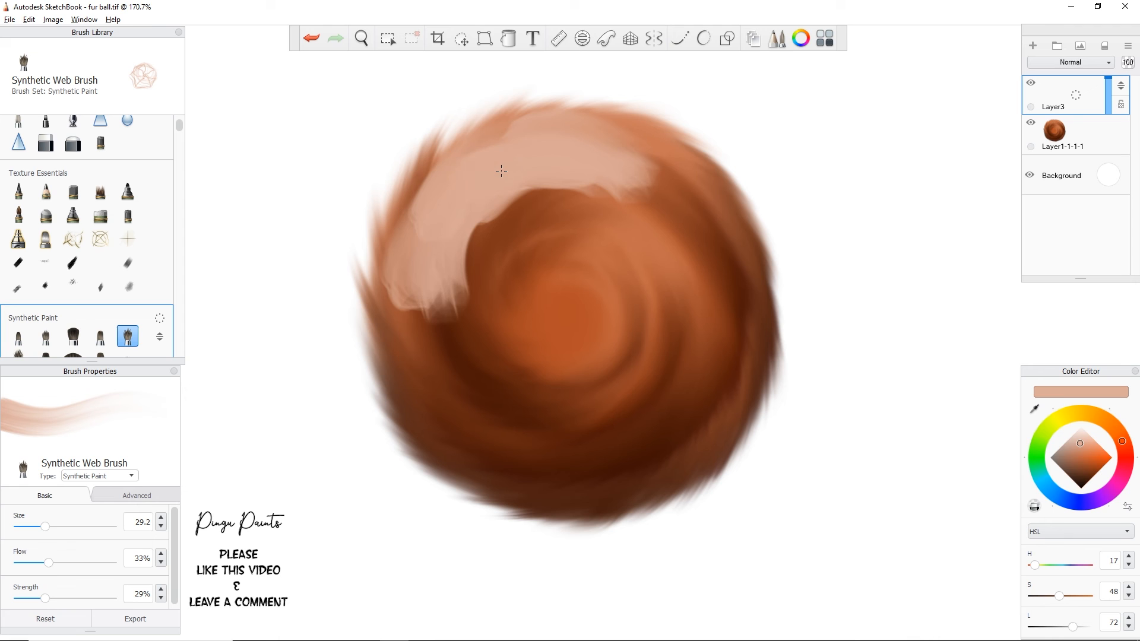
# Paint a dark brown shadow band (HSL 17, 52, 16) curving along the ball's right and lower side.
pyautogui.click(1083, 475)
pyautogui.moveTo(715, 338)
pyautogui.mouseDown()
pyautogui.moveTo(713, 305)
pyautogui.moveTo(689, 371)
pyautogui.mouseUp()
pyautogui.click(1081, 479)
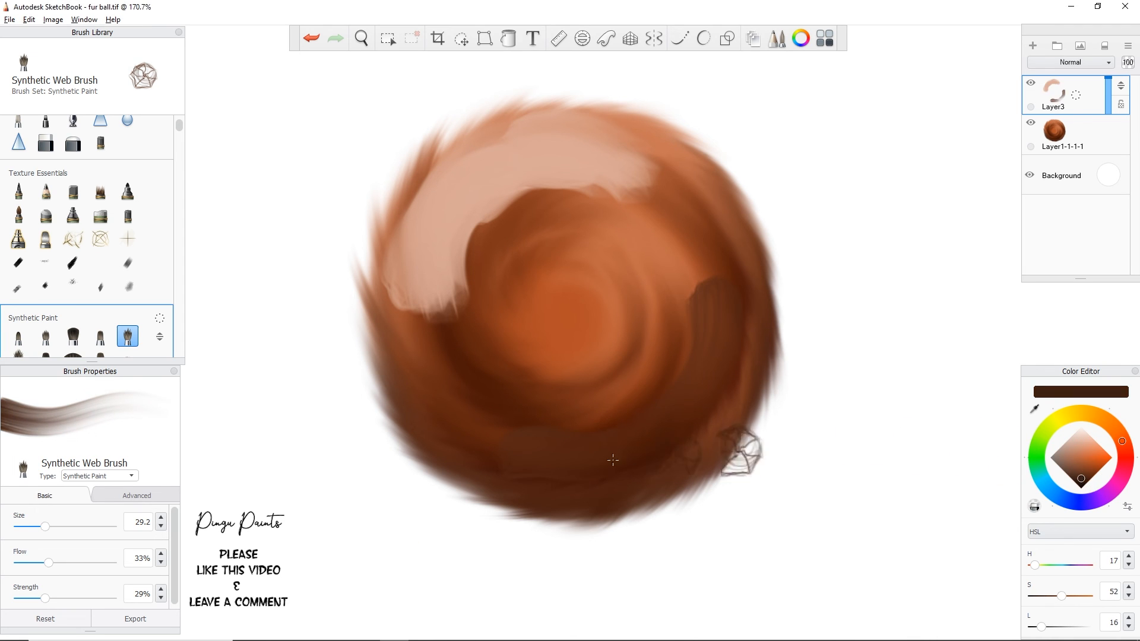
pyautogui.moveTo(658, 420); pyautogui.dragTo(696, 362)
pyautogui.moveTo(712, 324)
pyautogui.mouseDown()
pyautogui.moveTo(705, 267)
pyautogui.moveTo(718, 293)
pyautogui.moveTo(665, 427)
pyautogui.mouseUp()
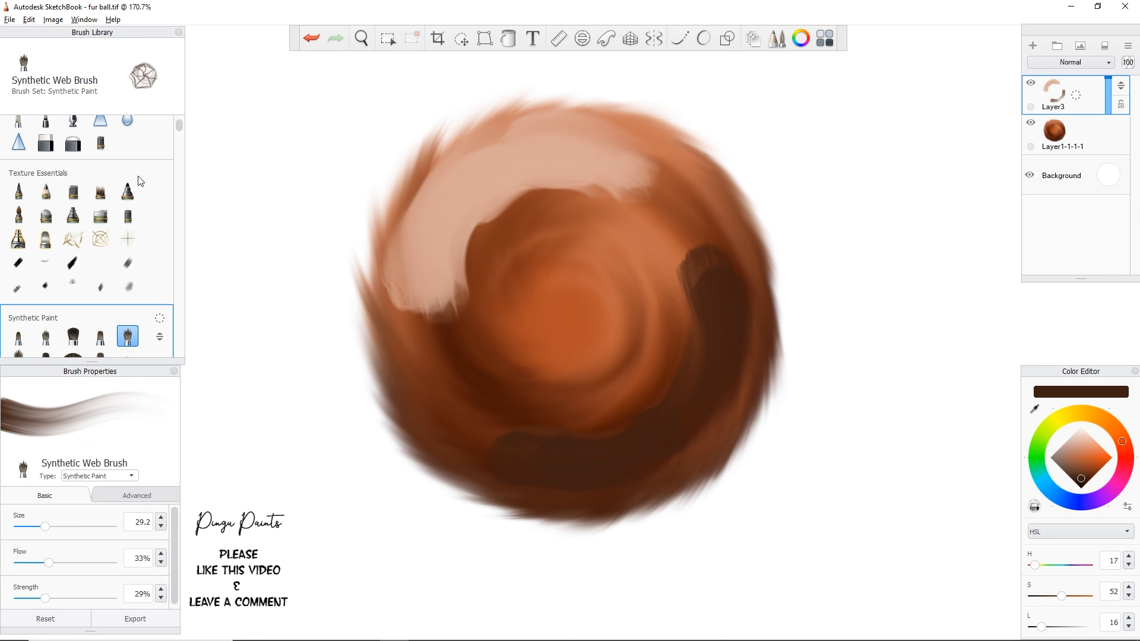
# Blend the highlight and shadow bands around the ball using the Synthetic Round Bristle Brush at size 38.9.
pyautogui.click(72, 337)
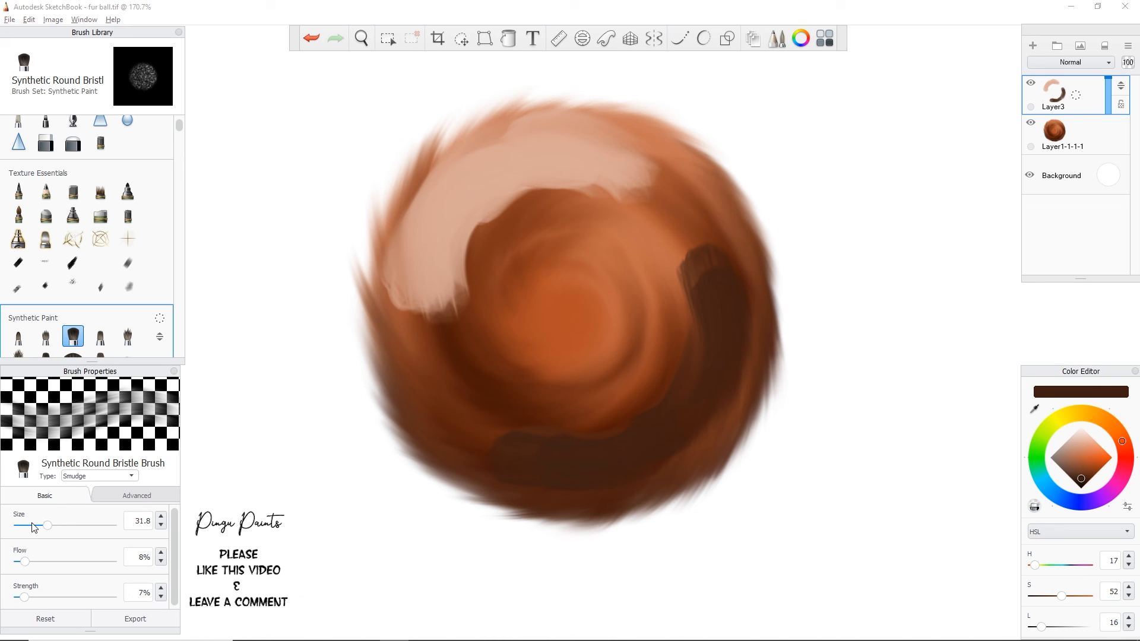
pyautogui.moveTo(33, 526); pyautogui.dragTo(29, 526)
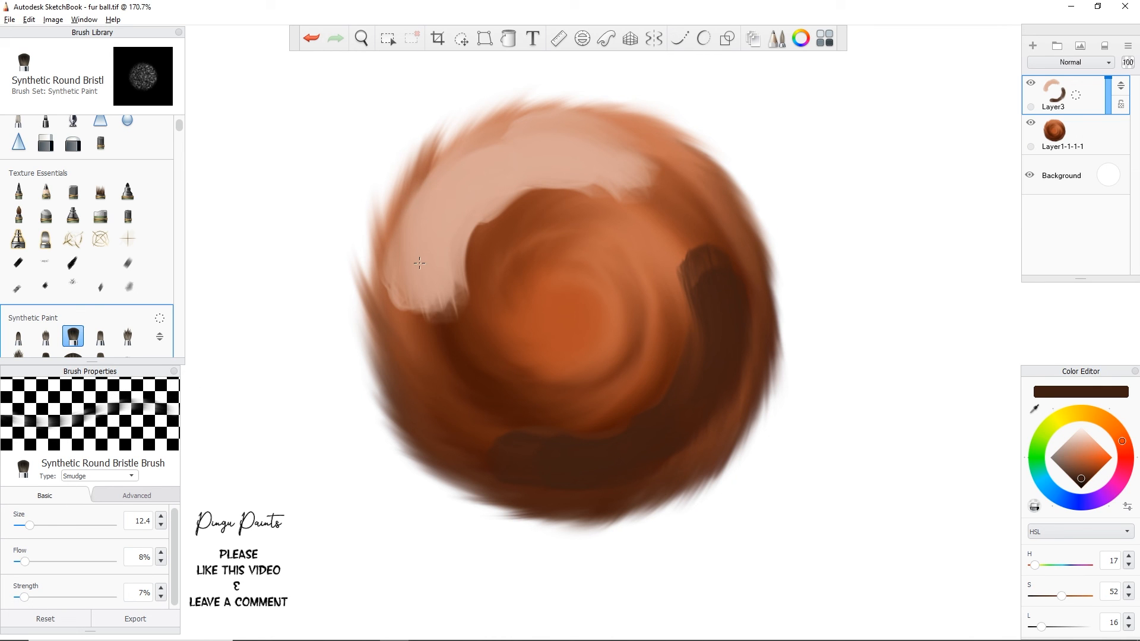
pyautogui.click(54, 526)
pyautogui.moveTo(511, 202)
pyautogui.mouseDown()
pyautogui.moveTo(457, 333)
pyautogui.moveTo(579, 181)
pyautogui.moveTo(706, 231)
pyautogui.mouseUp()
pyautogui.moveTo(524, 134); pyautogui.dragTo(638, 143)
pyautogui.moveTo(566, 158)
pyautogui.mouseDown()
pyautogui.moveTo(683, 193)
pyautogui.moveTo(416, 332)
pyautogui.mouseUp()
pyautogui.moveTo(415, 238); pyautogui.dragTo(410, 351)
pyautogui.moveTo(438, 264)
pyautogui.mouseDown()
pyautogui.moveTo(424, 339)
pyautogui.moveTo(511, 190)
pyautogui.mouseUp()
pyautogui.moveTo(594, 155)
pyautogui.mouseDown()
pyautogui.moveTo(689, 191)
pyautogui.moveTo(709, 274)
pyautogui.moveTo(704, 456)
pyautogui.moveTo(642, 354)
pyautogui.mouseUp()
pyautogui.moveTo(629, 400); pyautogui.dragTo(389, 401)
pyautogui.moveTo(513, 477); pyautogui.dragTo(392, 409)
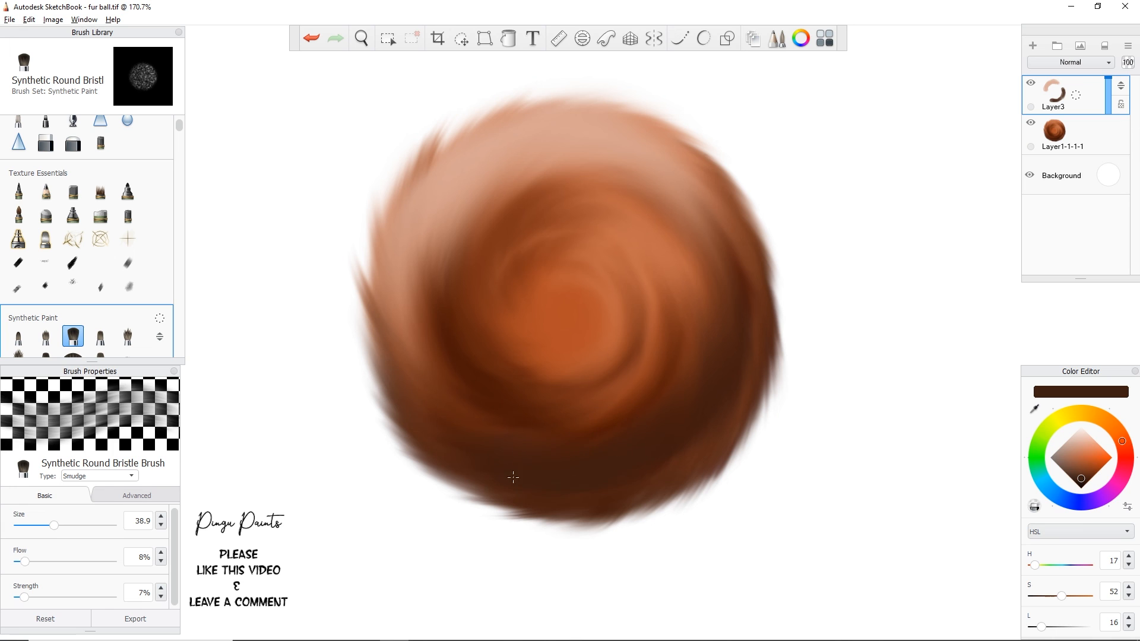
# Soften the shadow's transitions along the ball's right side and lower edge.
pyautogui.moveTo(641, 464); pyautogui.dragTo(654, 440)
pyautogui.moveTo(700, 232); pyautogui.dragTo(735, 296)
pyautogui.moveTo(694, 202); pyautogui.dragTo(750, 314)
pyautogui.moveTo(625, 494); pyautogui.dragTo(550, 478)
pyautogui.moveTo(713, 177); pyautogui.dragTo(701, 172)
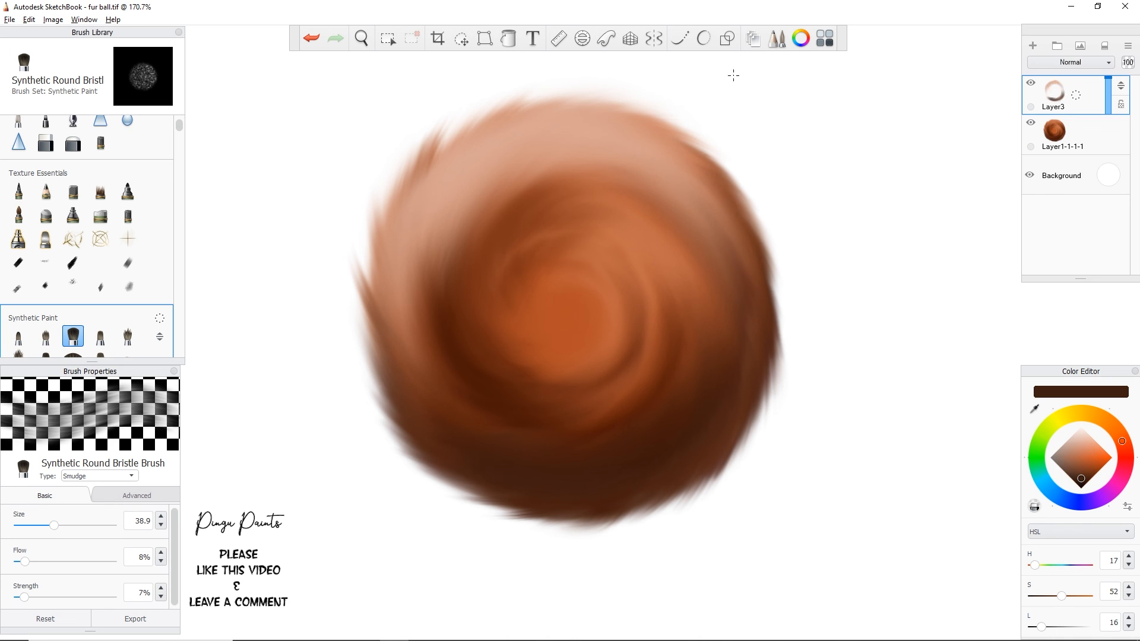
# Set the shading layer's blend mode to Overlay and smudge the merged fur layer along the ball's upper-right area.
pyautogui.click(1095, 62)
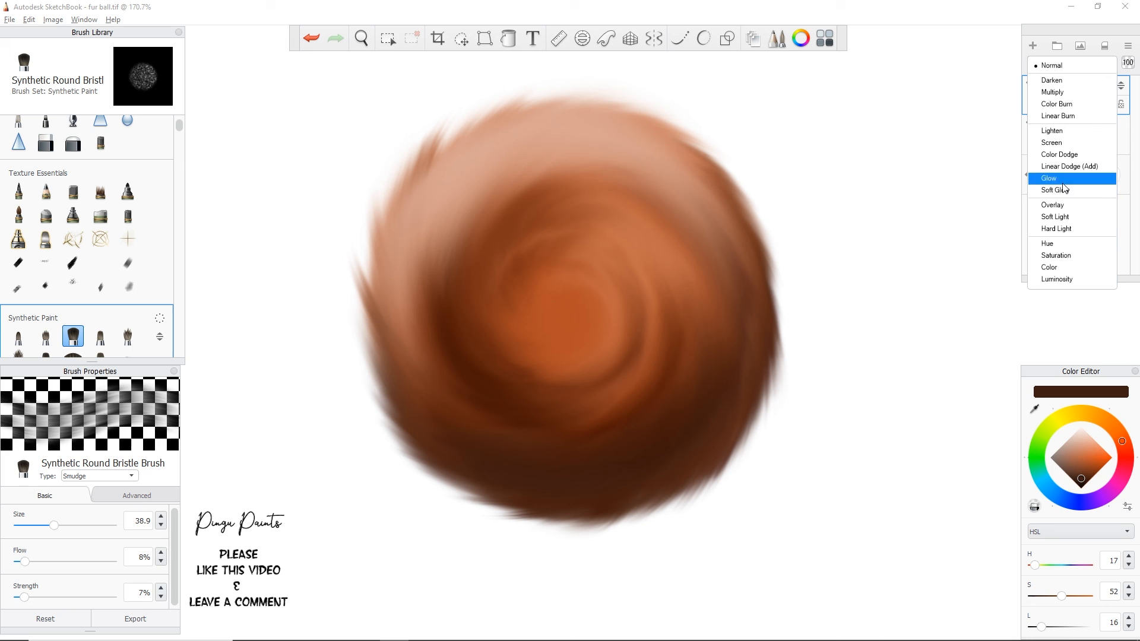
pyautogui.click(1067, 208)
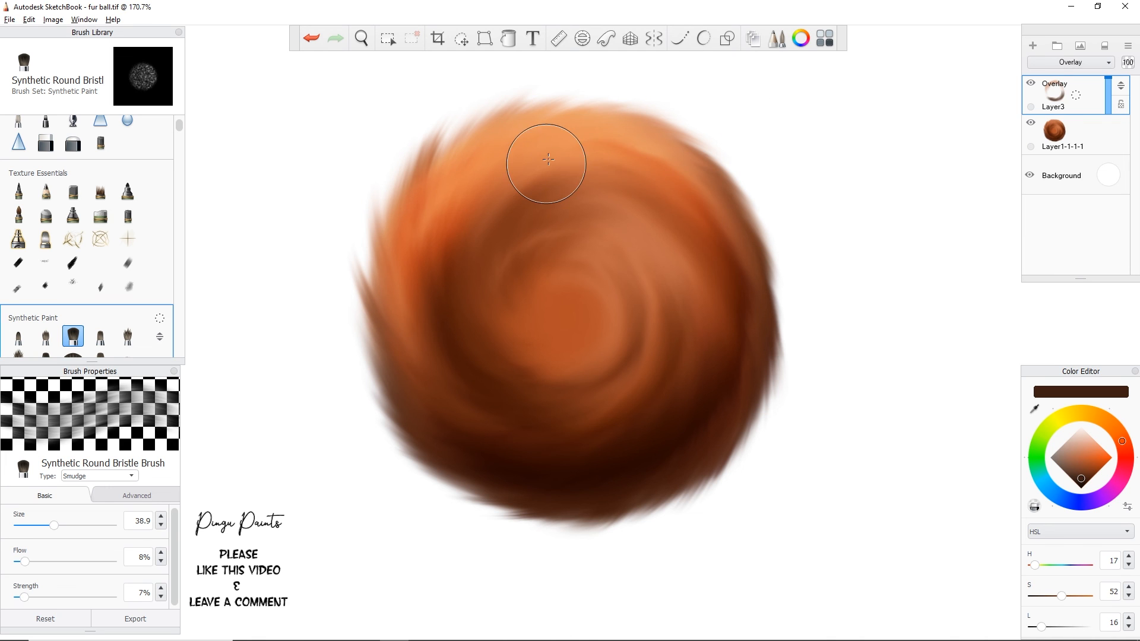
pyautogui.click(1111, 148)
pyautogui.moveTo(588, 166)
pyautogui.mouseDown()
pyautogui.moveTo(678, 174)
pyautogui.moveTo(696, 252)
pyautogui.mouseUp()
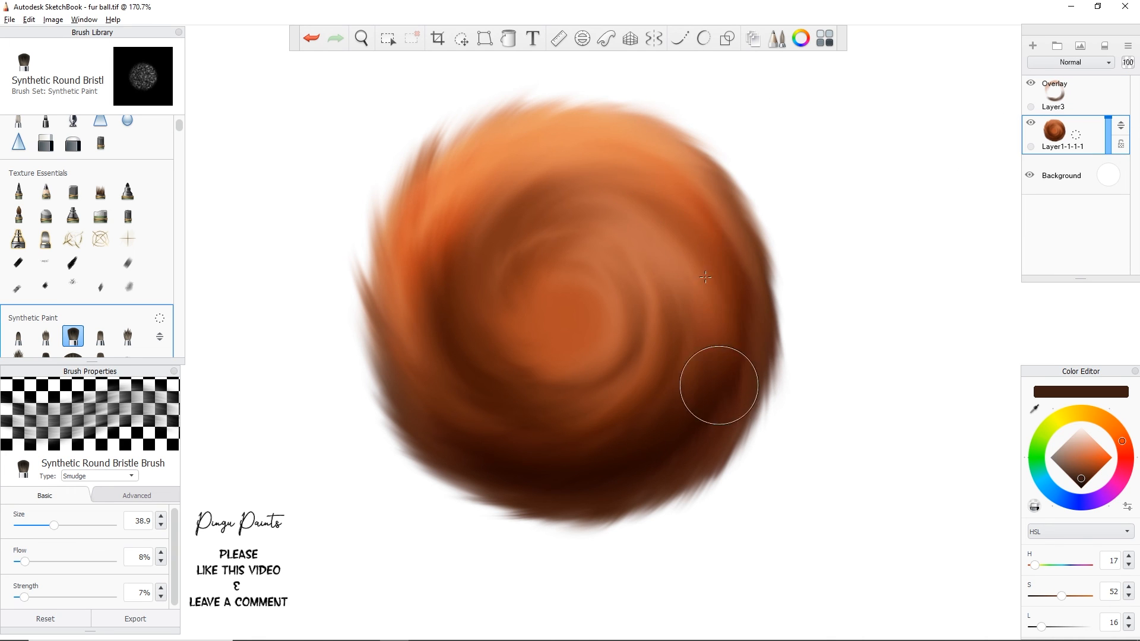